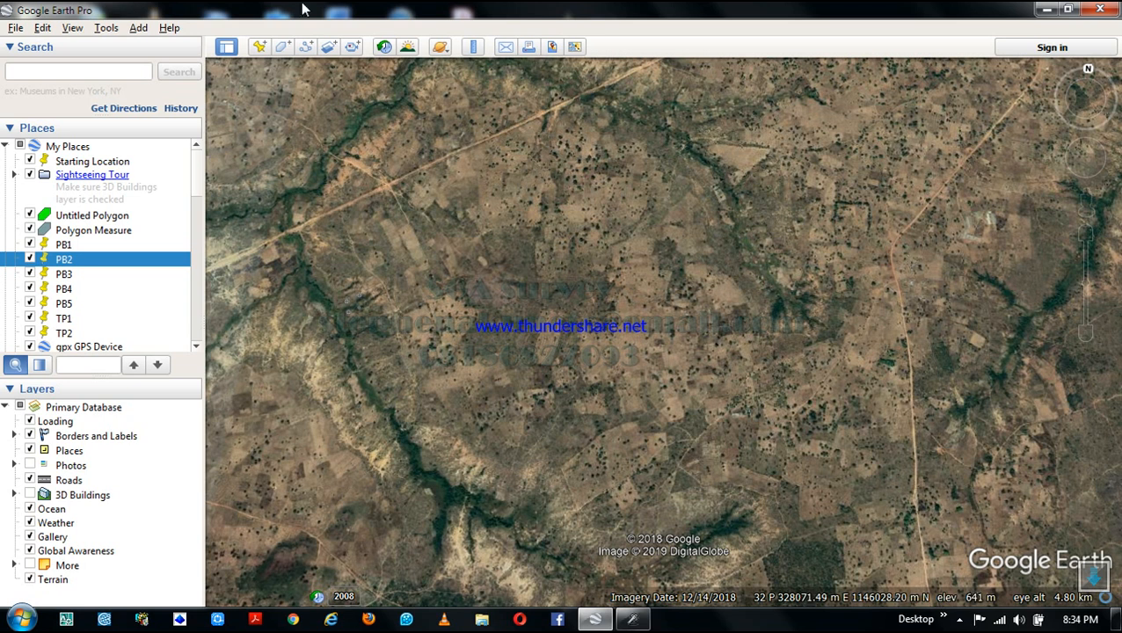
Step: Start a new path and trace its first leg southeast from just below the road, along the east side of the stream
click(305, 50)
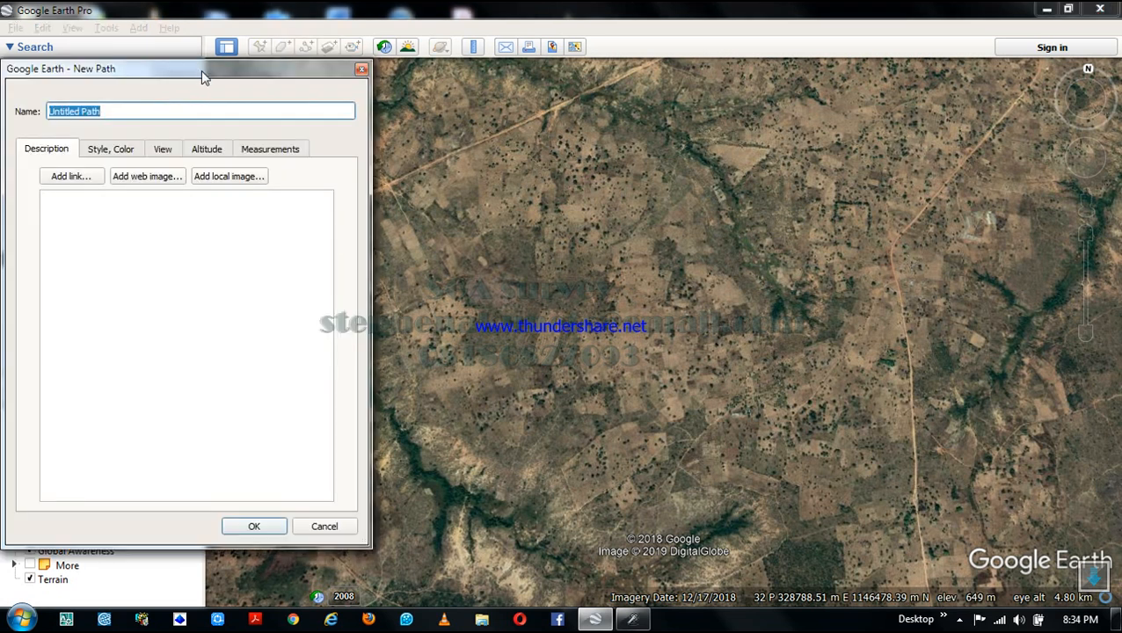
drag(201, 68, 97, 70)
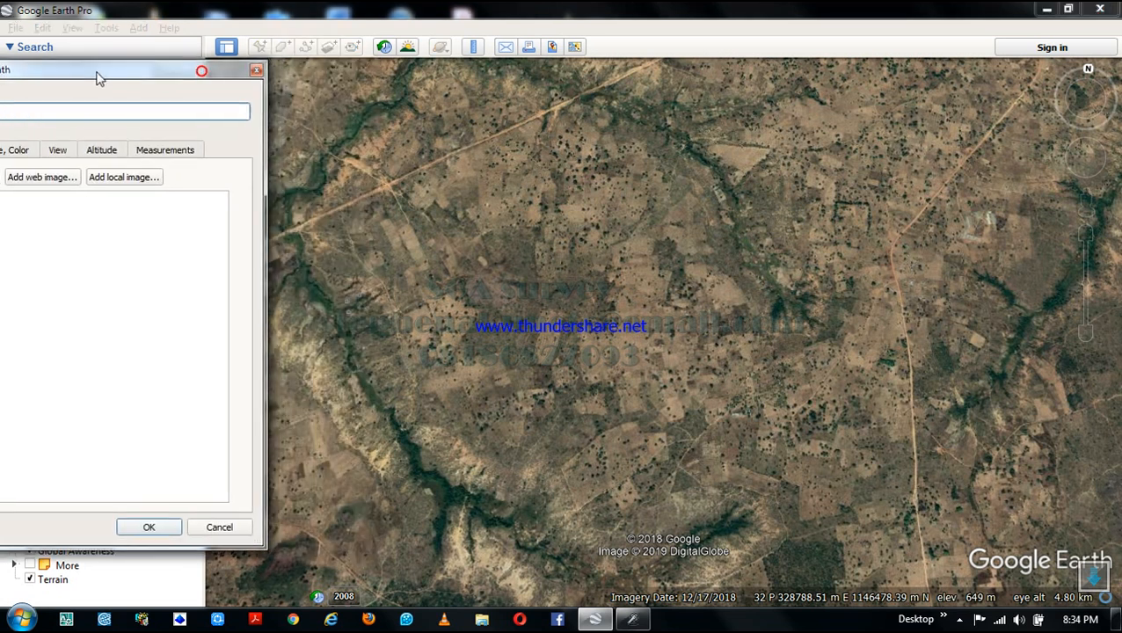
click(357, 217)
click(367, 238)
click(377, 257)
click(387, 290)
click(402, 328)
click(416, 365)
click(432, 395)
click(453, 421)
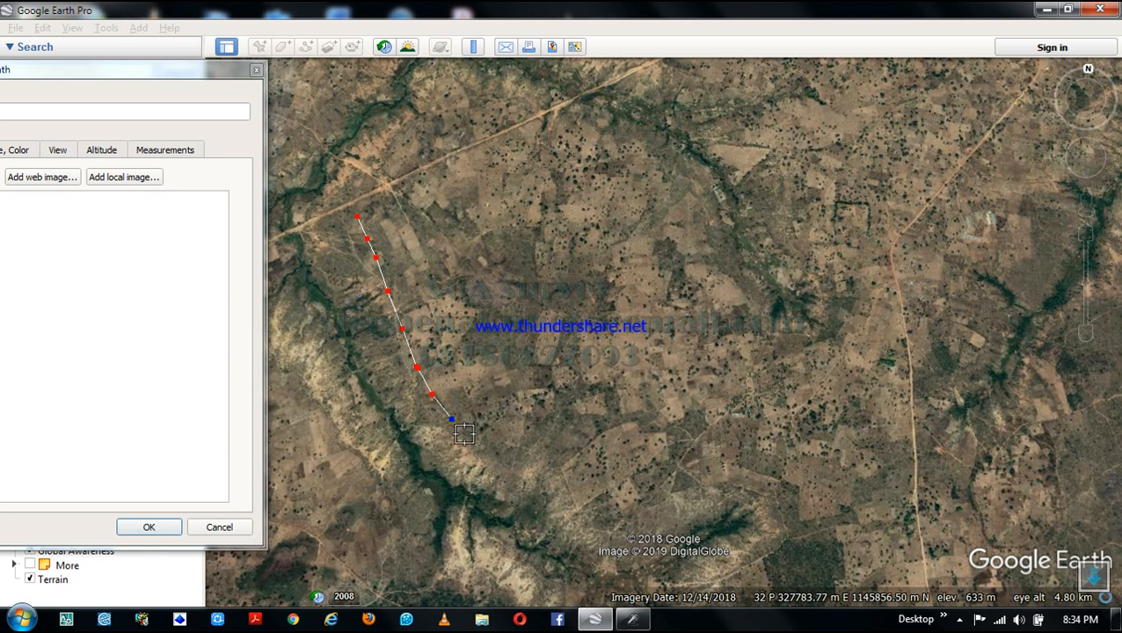
click(468, 437)
click(482, 449)
click(493, 447)
Step: Extend the path in closely spaced back-and-forth swaths between the road and the area's southern part, working eastward across the farmland
mouse_move(488, 431)
mouse_down()
mouse_move(419, 291)
mouse_move(388, 194)
mouse_move(431, 278)
mouse_up()
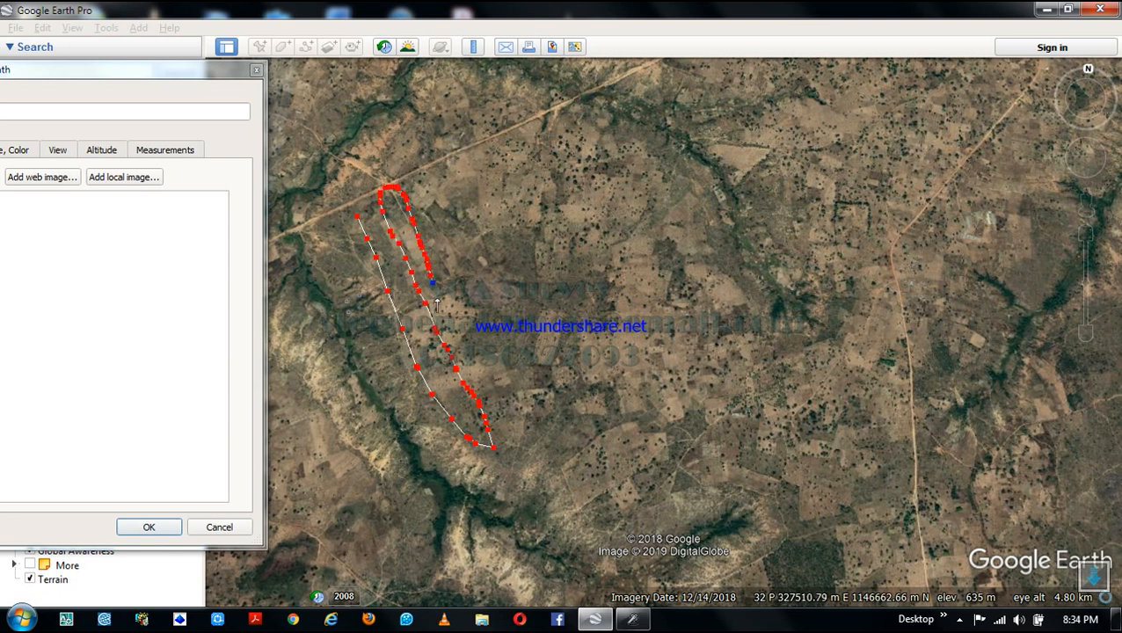
mouse_move(445, 323)
mouse_down()
mouse_move(459, 368)
mouse_move(516, 444)
mouse_move(492, 366)
mouse_up()
mouse_move(463, 299)
mouse_down()
mouse_move(427, 174)
mouse_move(440, 176)
mouse_move(490, 310)
mouse_up()
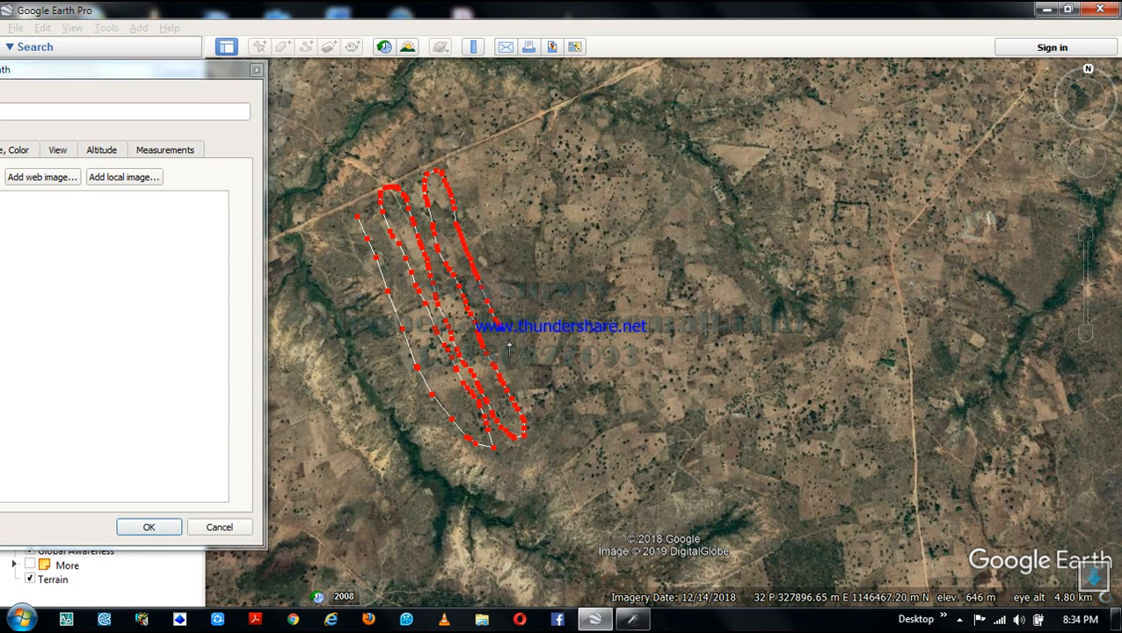
drag(518, 370, 548, 415)
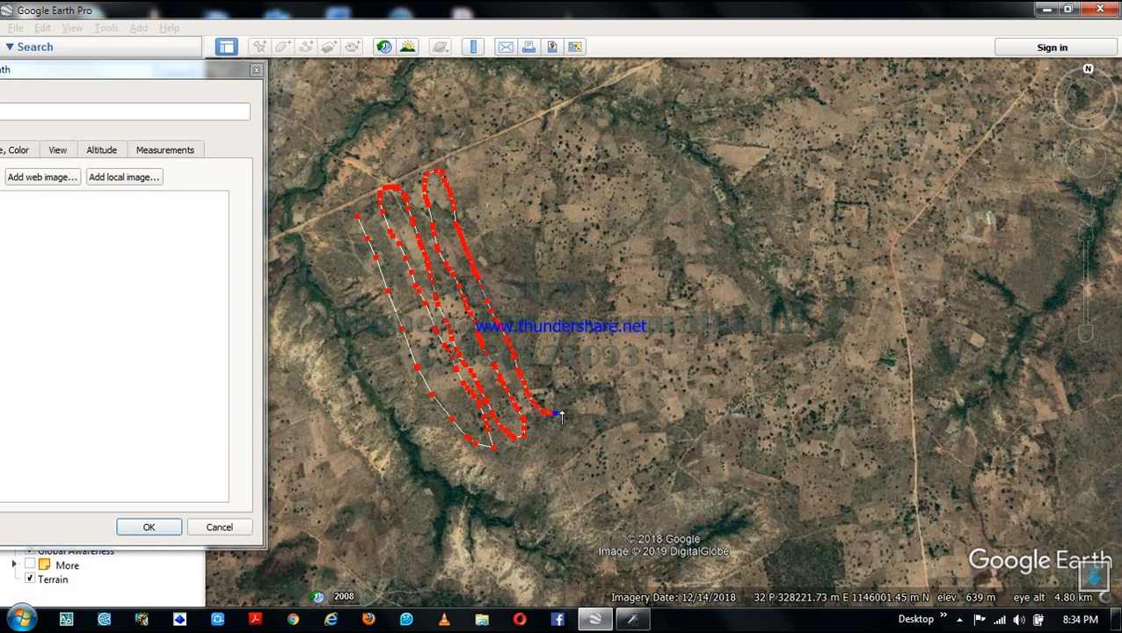
mouse_move(520, 319)
mouse_down()
mouse_move(469, 158)
mouse_move(503, 206)
mouse_move(571, 380)
mouse_move(602, 387)
mouse_move(510, 146)
mouse_move(530, 132)
mouse_move(566, 186)
mouse_move(608, 305)
mouse_up()
mouse_move(619, 344)
mouse_down()
mouse_move(651, 368)
mouse_move(573, 102)
mouse_move(603, 131)
mouse_move(684, 343)
mouse_move(710, 350)
mouse_move(630, 128)
mouse_up()
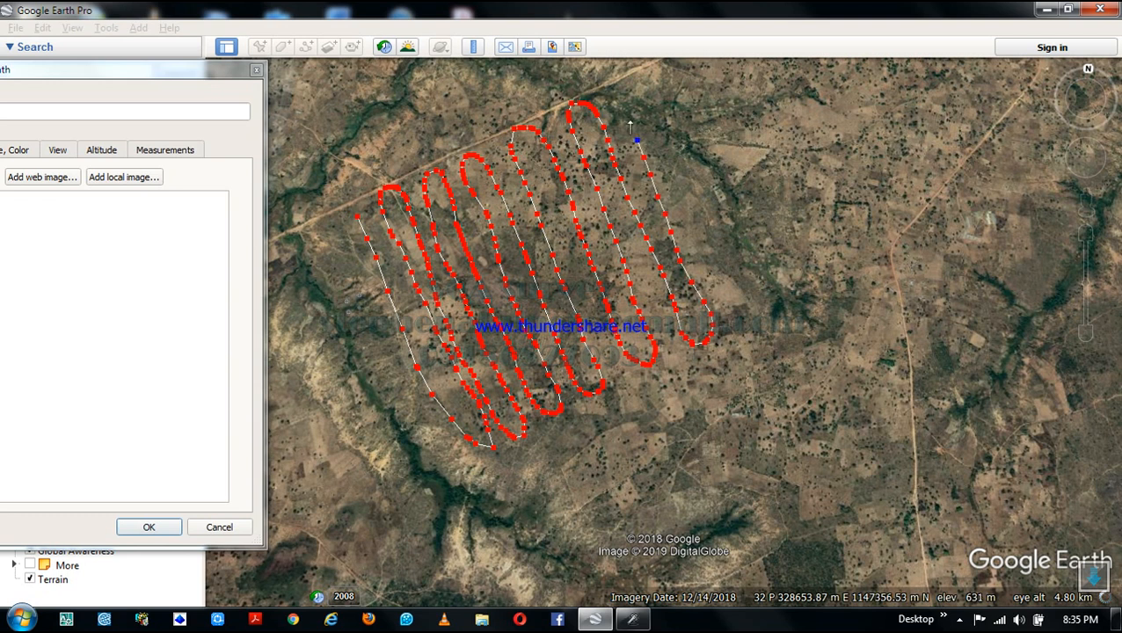
mouse_move(630, 89)
mouse_down()
mouse_move(648, 85)
mouse_move(740, 314)
mouse_move(669, 159)
mouse_up()
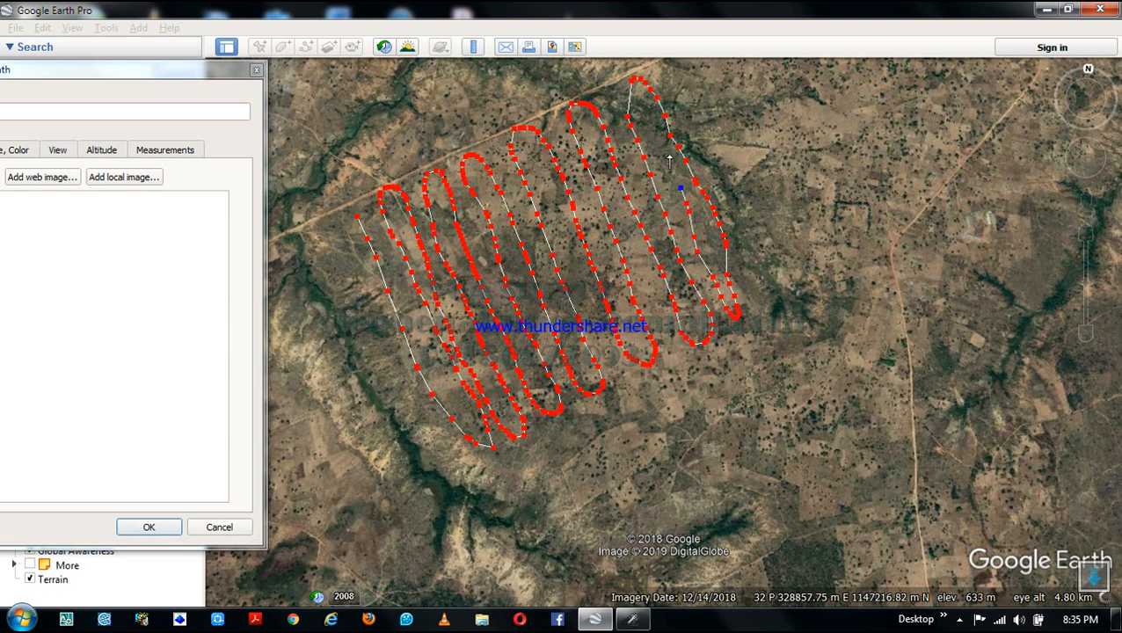
mouse_move(673, 75)
mouse_down()
mouse_move(784, 299)
mouse_move(779, 255)
mouse_move(702, 81)
mouse_move(726, 79)
mouse_move(806, 270)
mouse_up()
Step: Continue the path around the area's southern and western edges and fill the southern part with long looping swaths
mouse_move(831, 348)
mouse_down()
mouse_move(830, 417)
mouse_move(806, 457)
mouse_move(680, 525)
mouse_move(543, 534)
mouse_move(471, 482)
mouse_up()
mouse_move(428, 419)
mouse_down()
mouse_move(322, 234)
mouse_move(352, 236)
mouse_move(444, 424)
mouse_move(537, 491)
mouse_move(794, 335)
mouse_up()
mouse_move(630, 456)
mouse_down()
mouse_move(581, 486)
mouse_move(598, 513)
mouse_up()
mouse_move(675, 494)
mouse_down()
mouse_move(732, 476)
mouse_move(607, 517)
mouse_move(544, 490)
mouse_move(522, 457)
mouse_move(653, 399)
mouse_move(757, 328)
mouse_move(774, 295)
mouse_move(771, 262)
mouse_up()
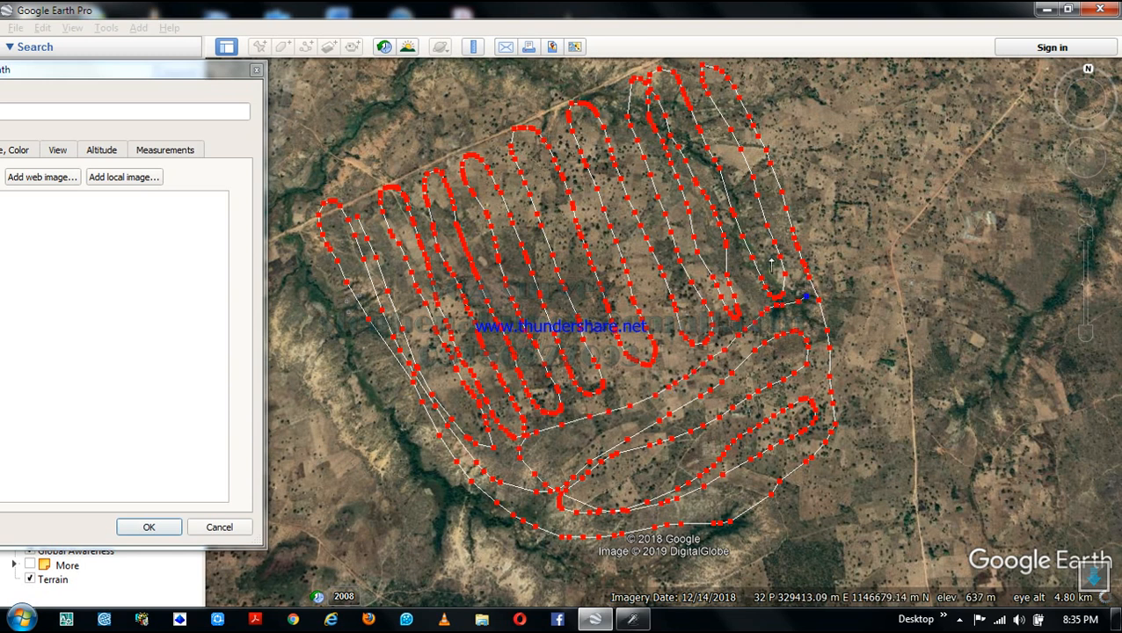
Step: Cross the existing swaths with roughly east-west path legs so the path forms a dense grid over the area
mouse_move(661, 305)
mouse_down()
mouse_move(531, 358)
mouse_move(420, 365)
mouse_move(393, 337)
mouse_move(567, 283)
mouse_move(616, 254)
mouse_move(730, 162)
mouse_move(729, 130)
mouse_up()
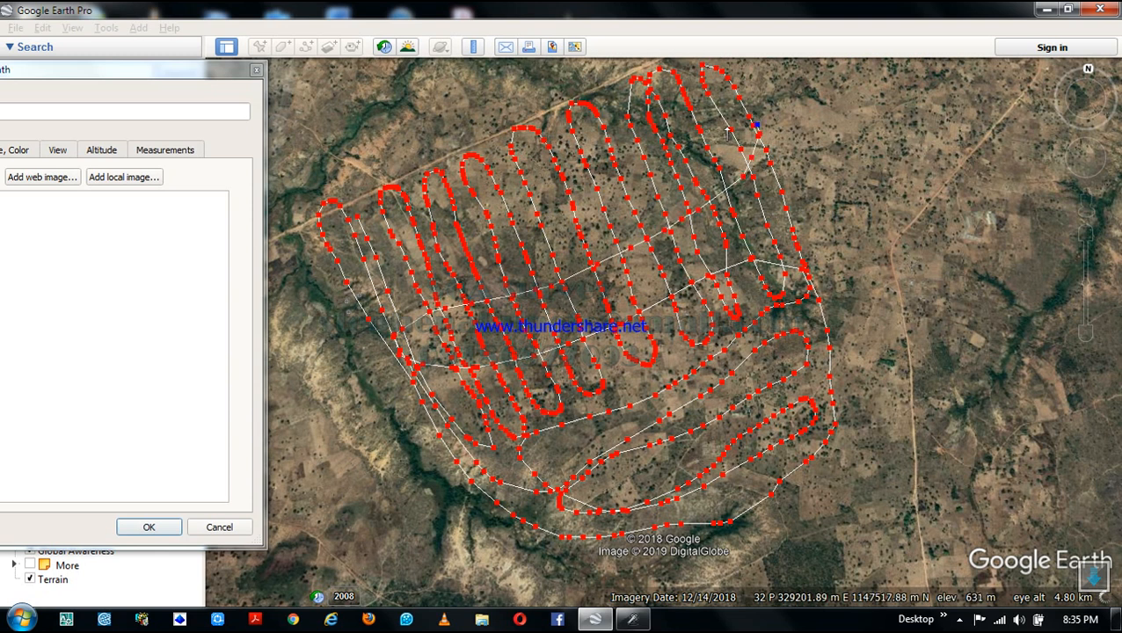
mouse_move(659, 157)
mouse_down()
mouse_move(395, 231)
mouse_move(346, 256)
mouse_move(422, 284)
mouse_move(387, 264)
mouse_move(684, 180)
mouse_move(720, 91)
mouse_move(554, 132)
mouse_move(363, 209)
mouse_move(406, 260)
mouse_up()
mouse_move(475, 244)
mouse_down()
mouse_move(735, 168)
mouse_move(738, 212)
mouse_move(443, 340)
mouse_move(413, 401)
mouse_move(459, 406)
mouse_move(735, 307)
mouse_move(749, 338)
mouse_move(527, 409)
mouse_move(508, 418)
mouse_move(521, 448)
mouse_up()
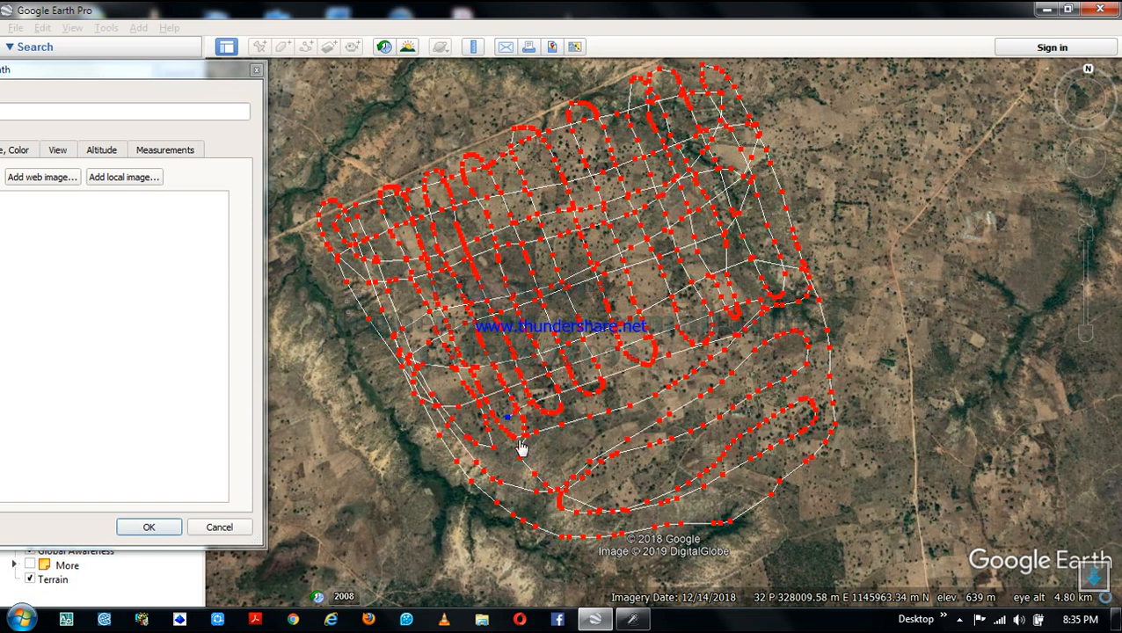
Step: Name the path "spot height" and save it to the places list
drag(117, 70, 297, 67)
click(227, 110)
triple_click(225, 110)
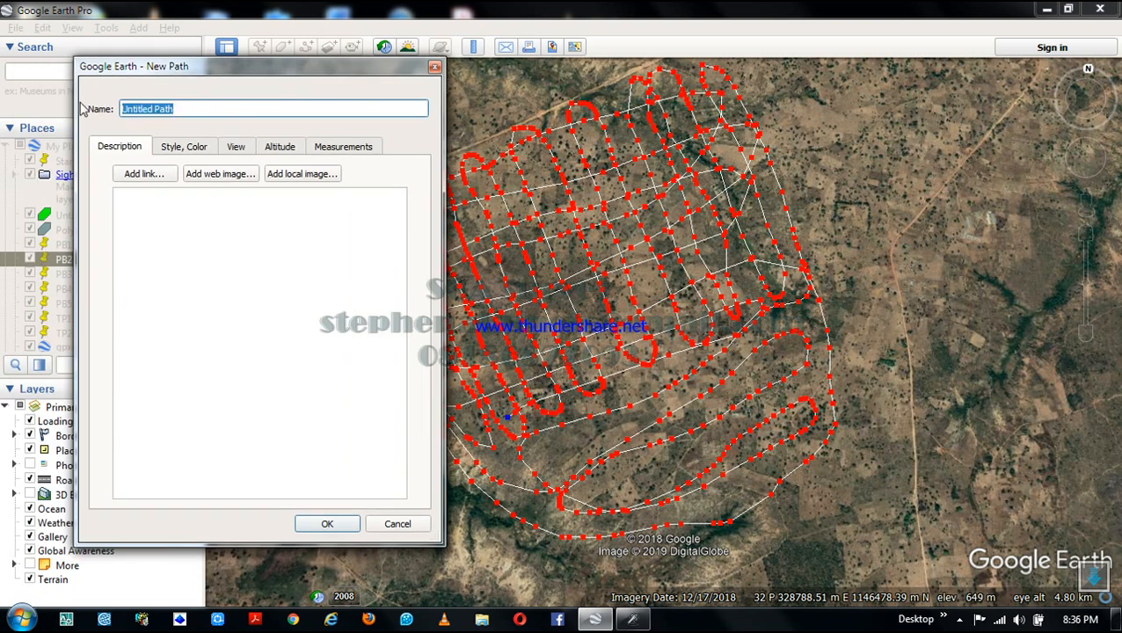
text(spot height)
click(327, 526)
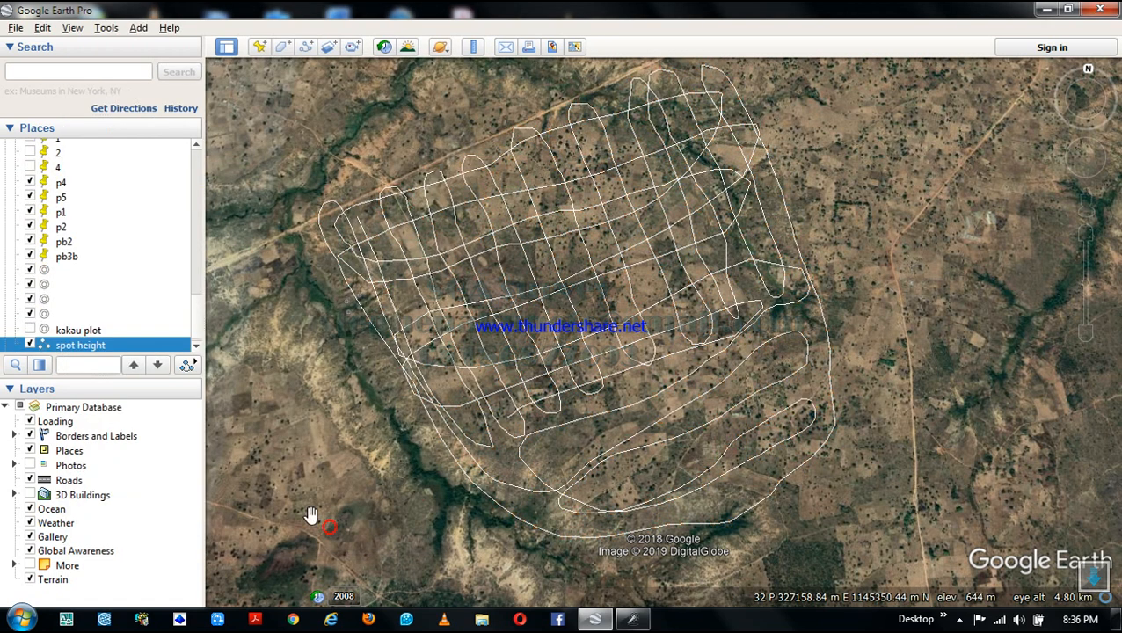
Step: Save the spot height path as a KML file named "spot height" in the desktop's image map folder
right_click(93, 346)
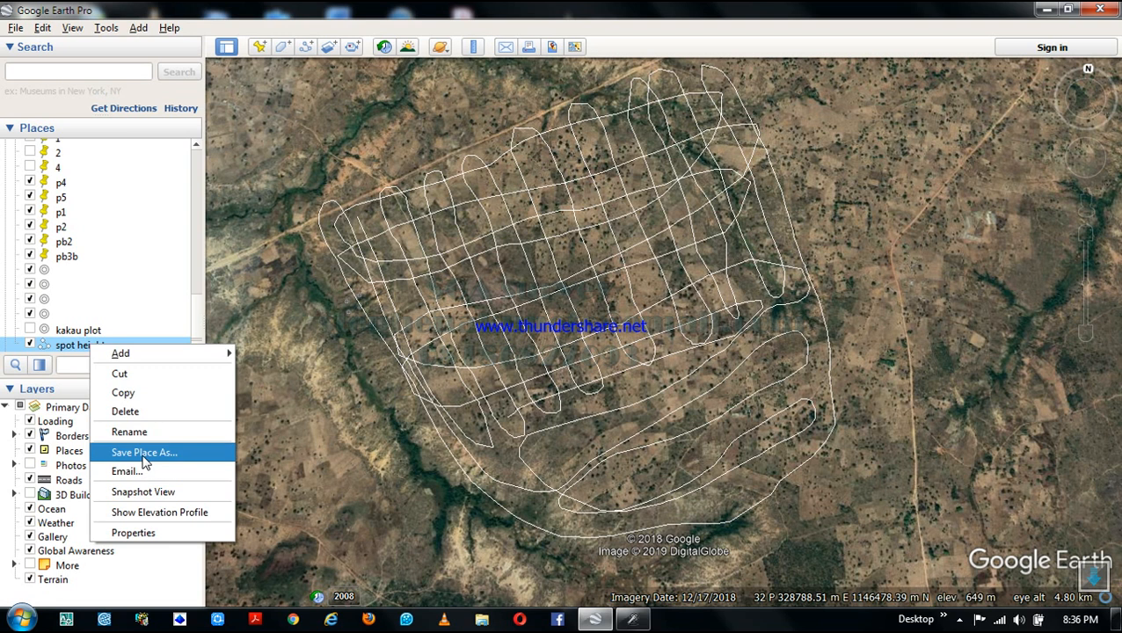
click(142, 454)
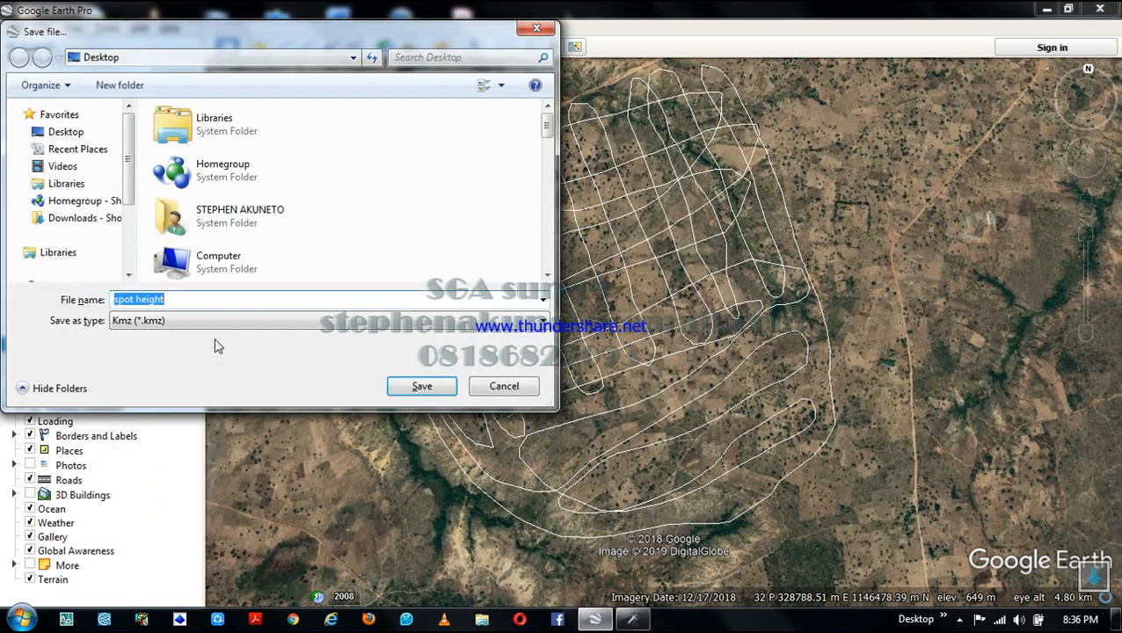
mouse_move(545, 133)
mouse_down()
mouse_move(549, 219)
mouse_move(549, 201)
mouse_up()
double_click(250, 156)
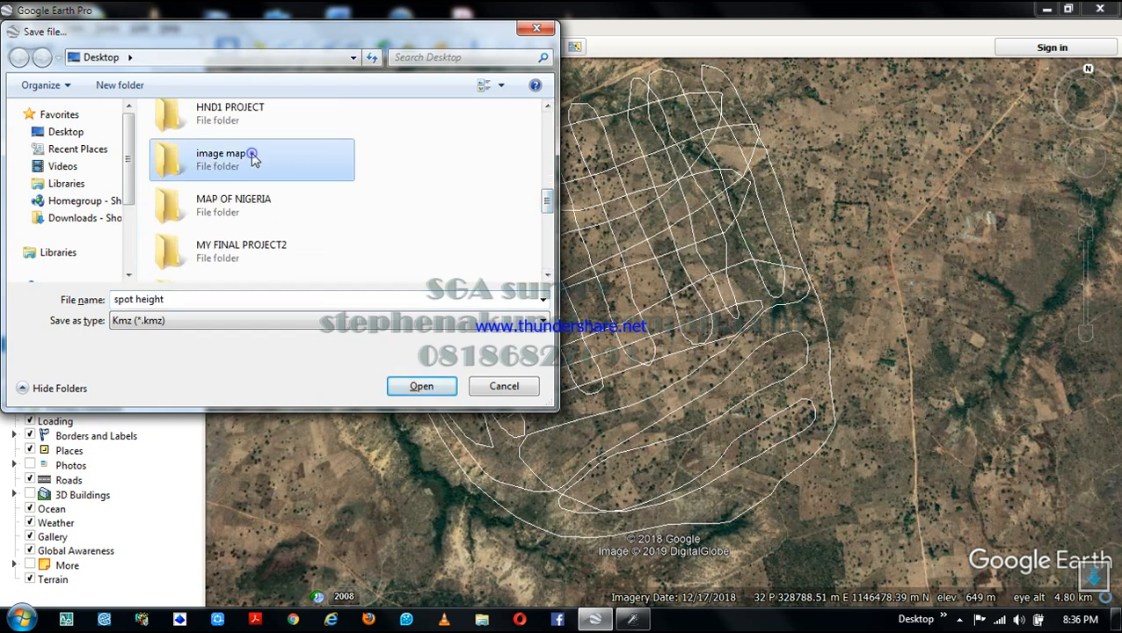
click(202, 324)
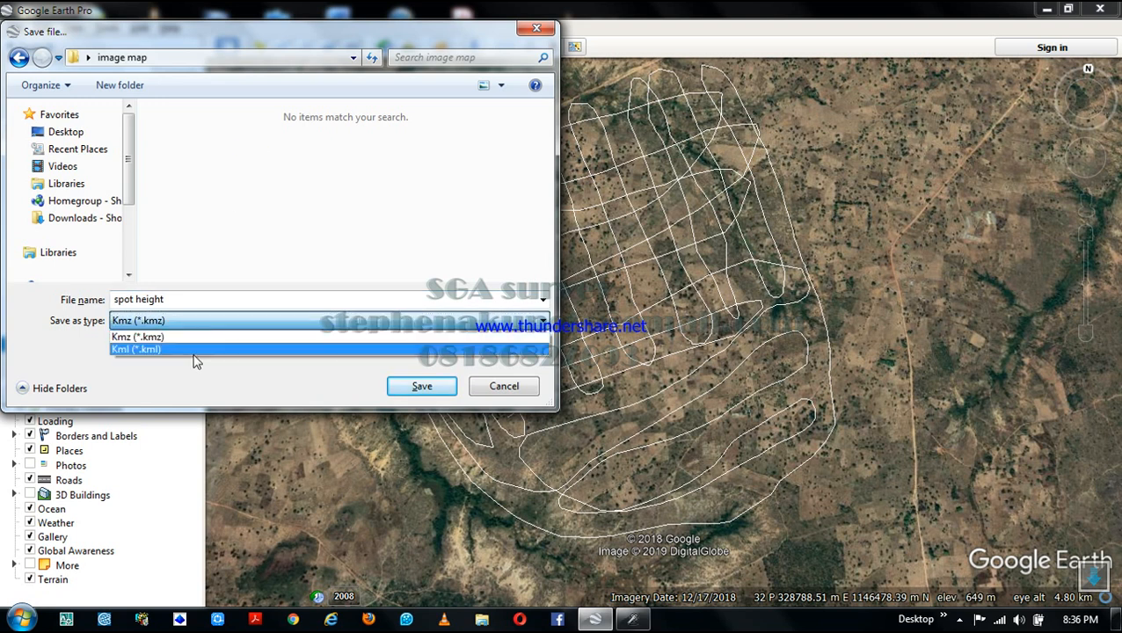
click(195, 356)
click(405, 386)
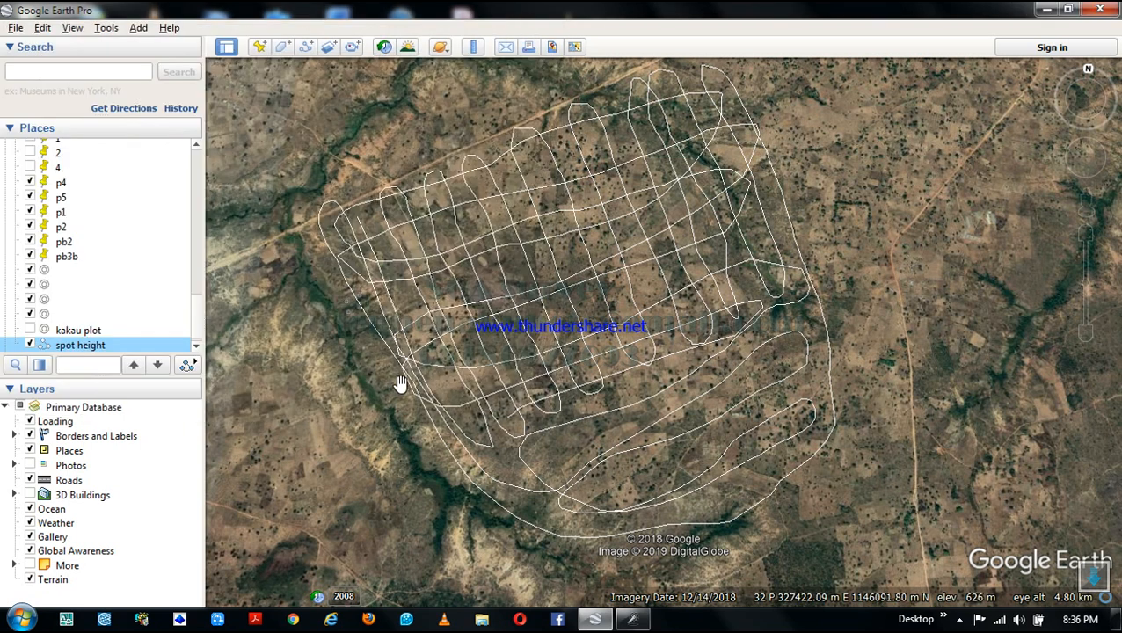
Step: Check the image map folder on the desktop for the saved spot height KML file
click(1047, 11)
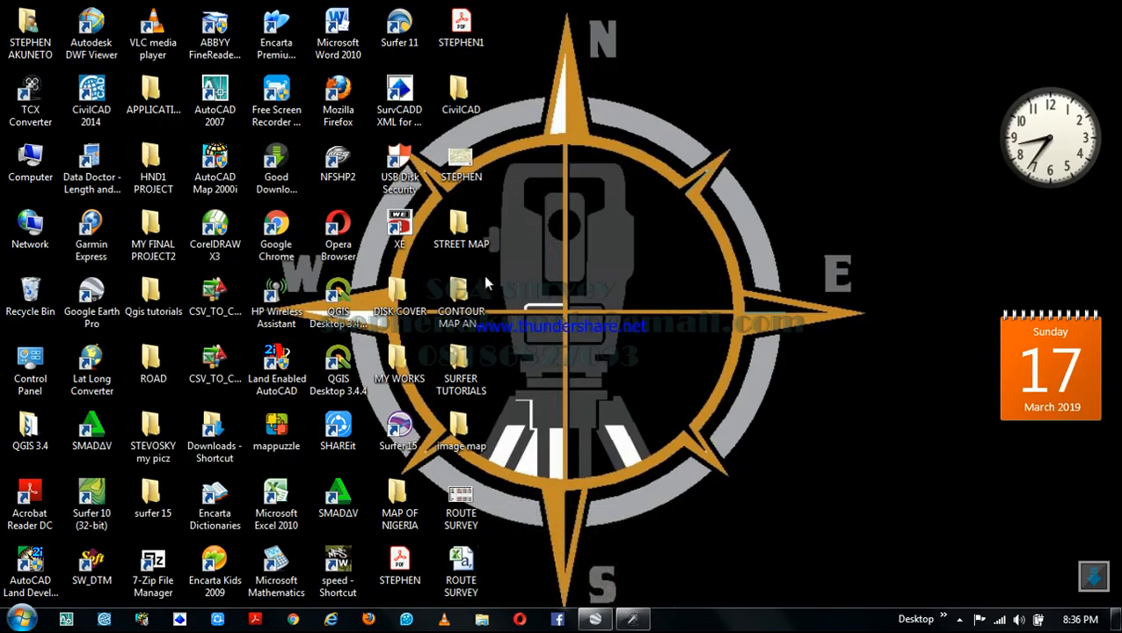
double_click(460, 434)
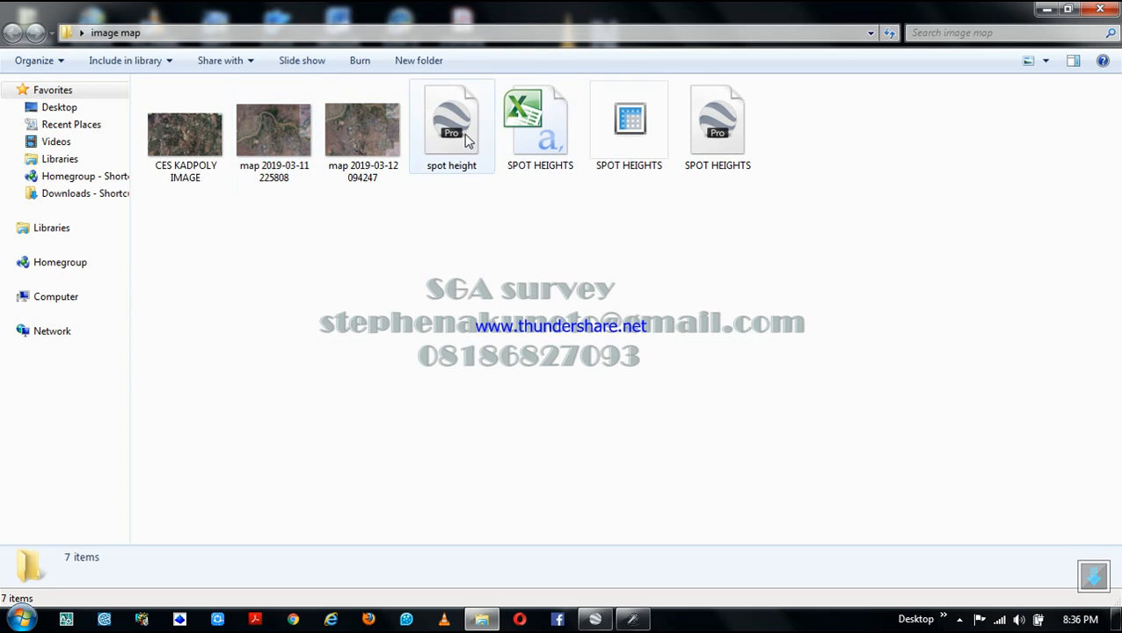
click(466, 141)
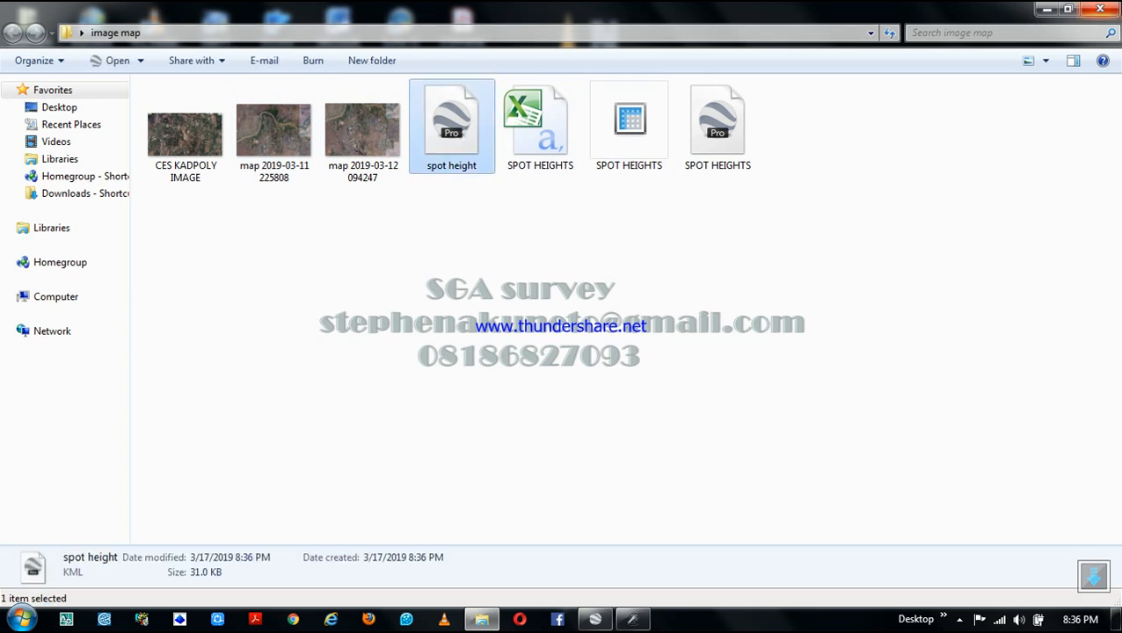
click(1104, 9)
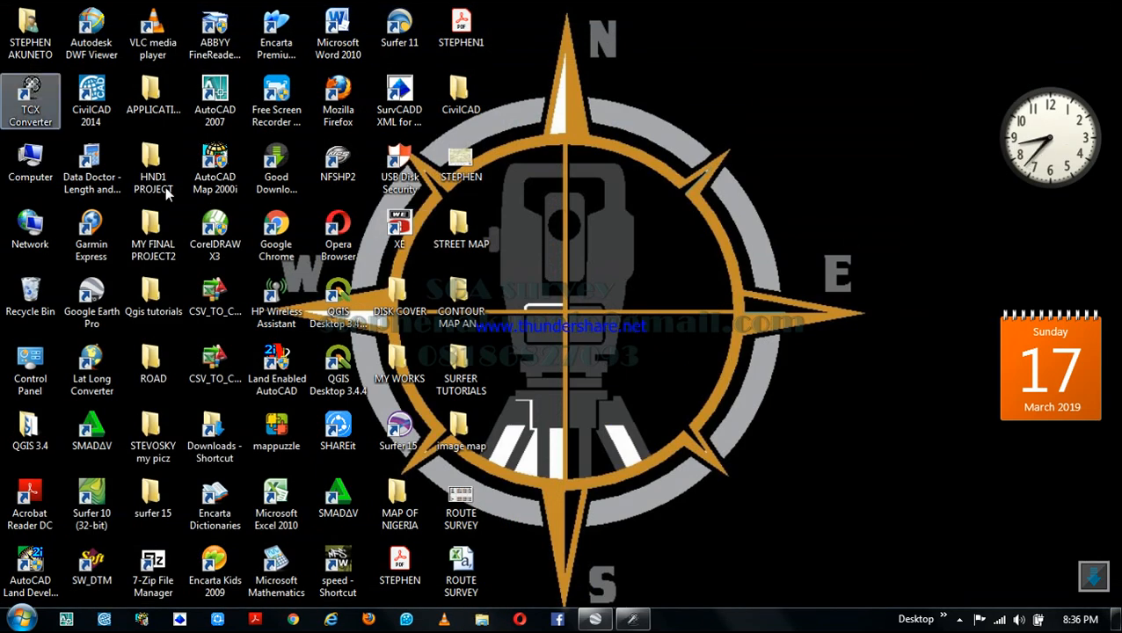
Step: Switch to TCX Converter and load the spot height KML file from the image map folder
click(635, 621)
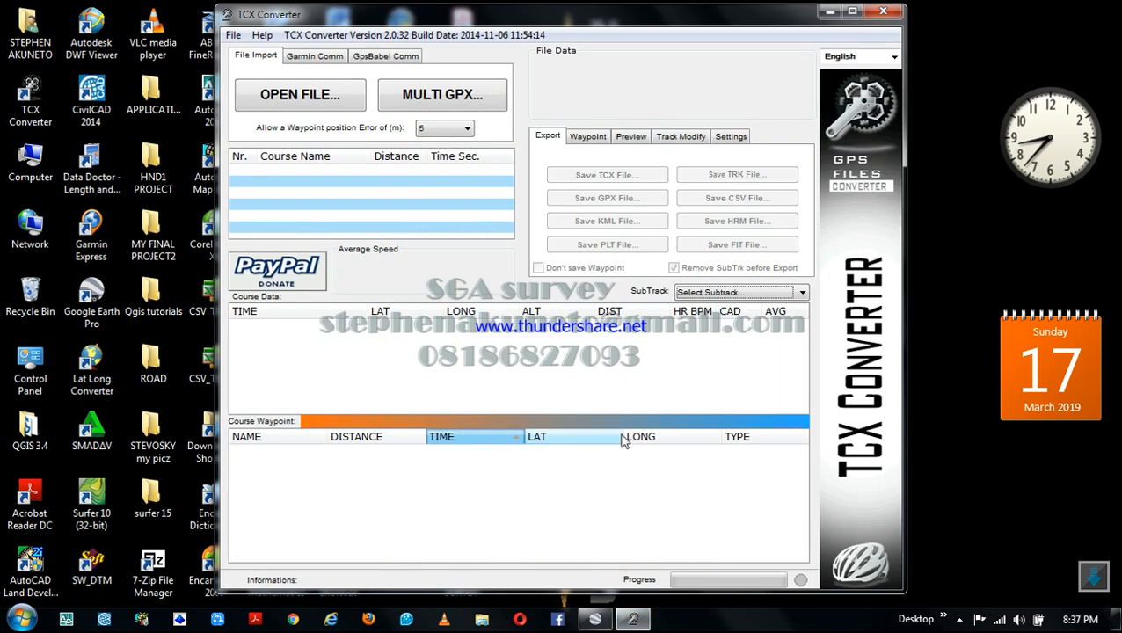
click(297, 98)
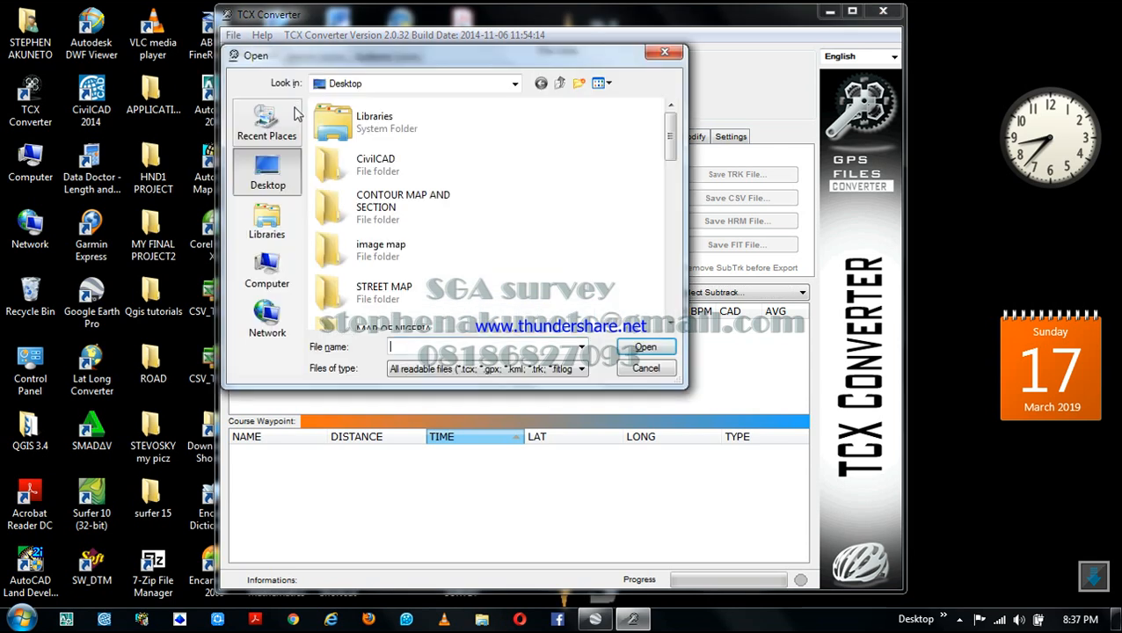
drag(671, 141, 678, 193)
drag(675, 209, 666, 159)
double_click(431, 126)
click(336, 157)
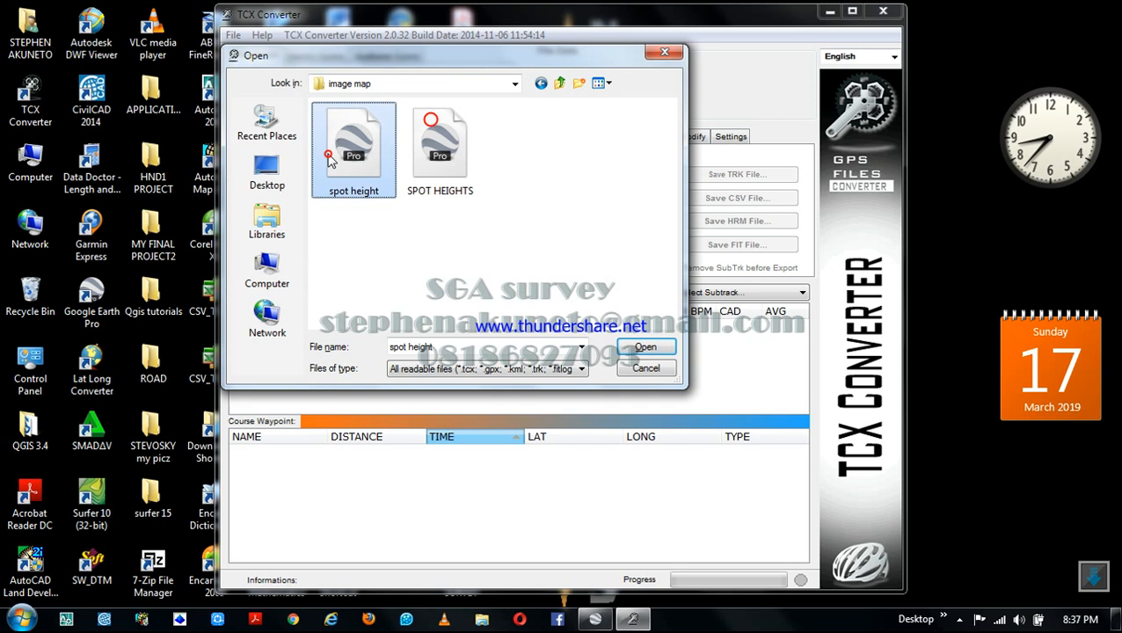
click(641, 348)
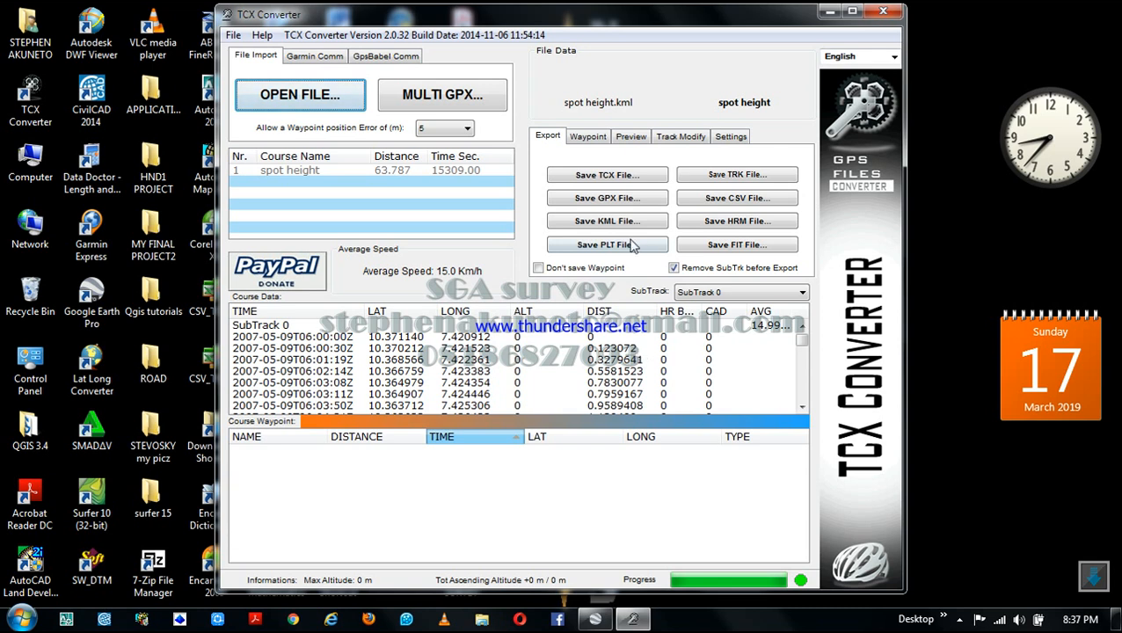
Step: Update the altitude data of the loaded track from the internet and review the trackpoints' altitudes
click(684, 139)
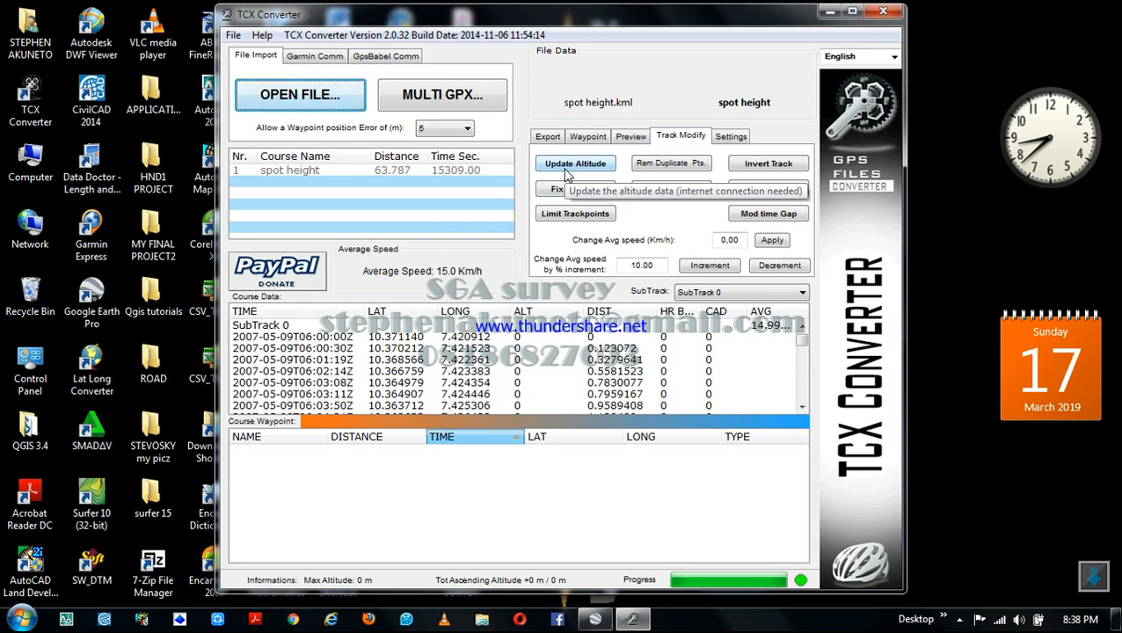
click(587, 167)
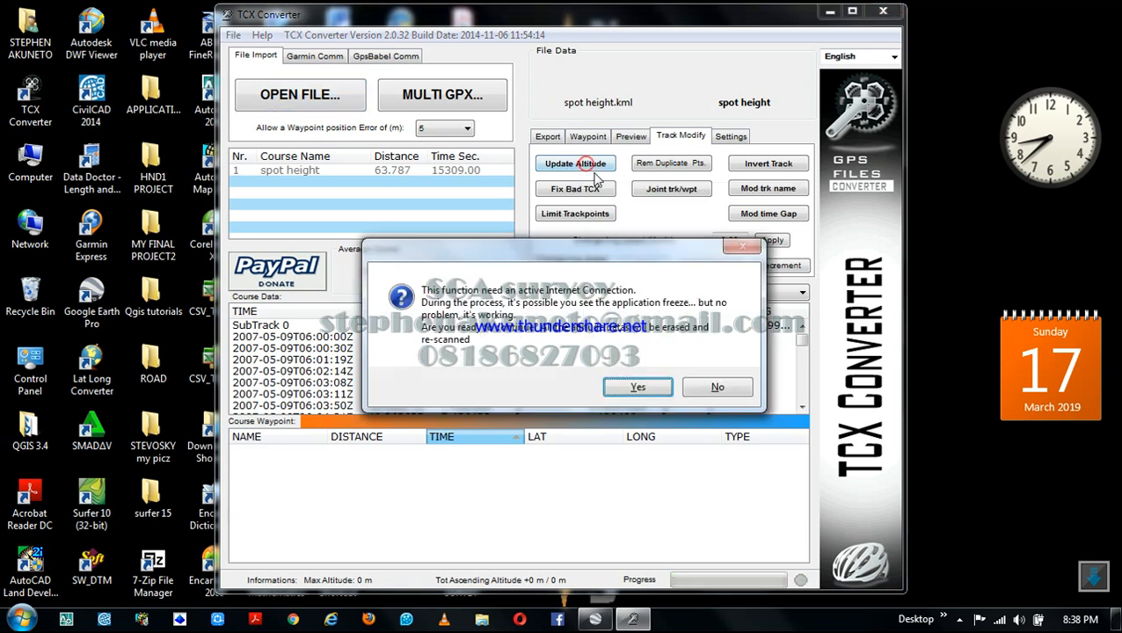
click(635, 388)
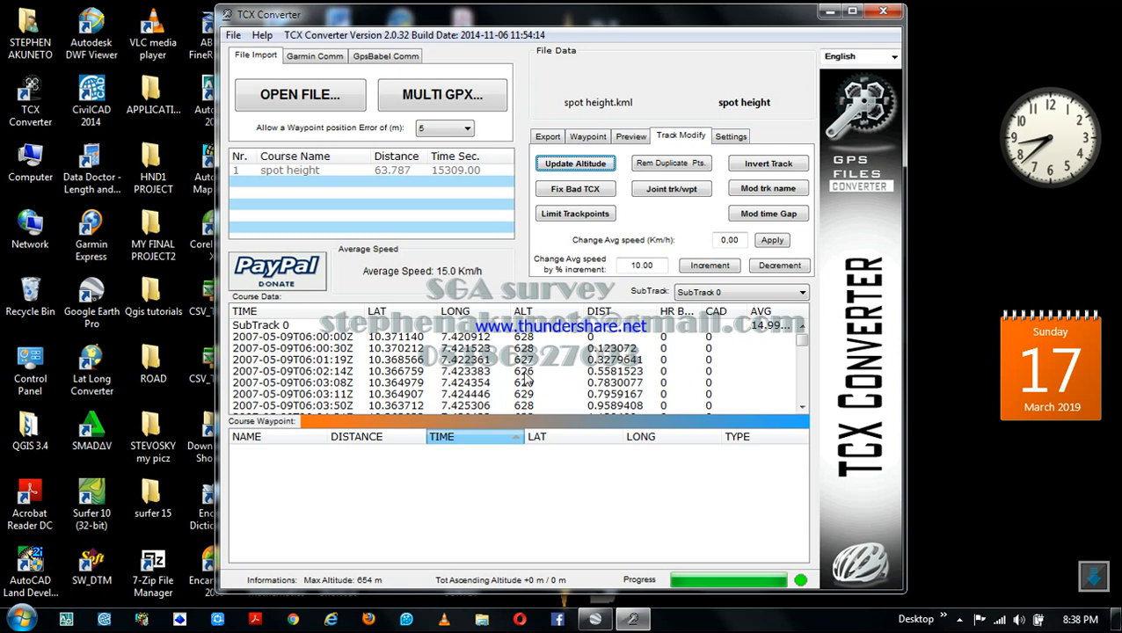
drag(803, 340, 802, 421)
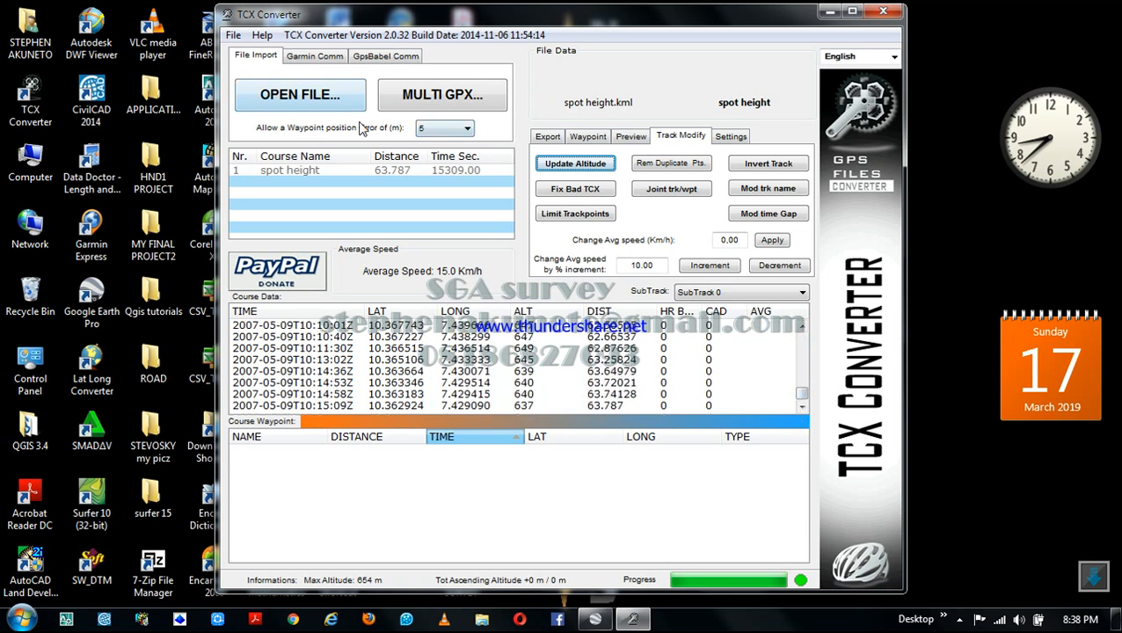
Step: Export the track as a CSV file named "spot height points" in the image map folder, using commas as cell separators
click(547, 137)
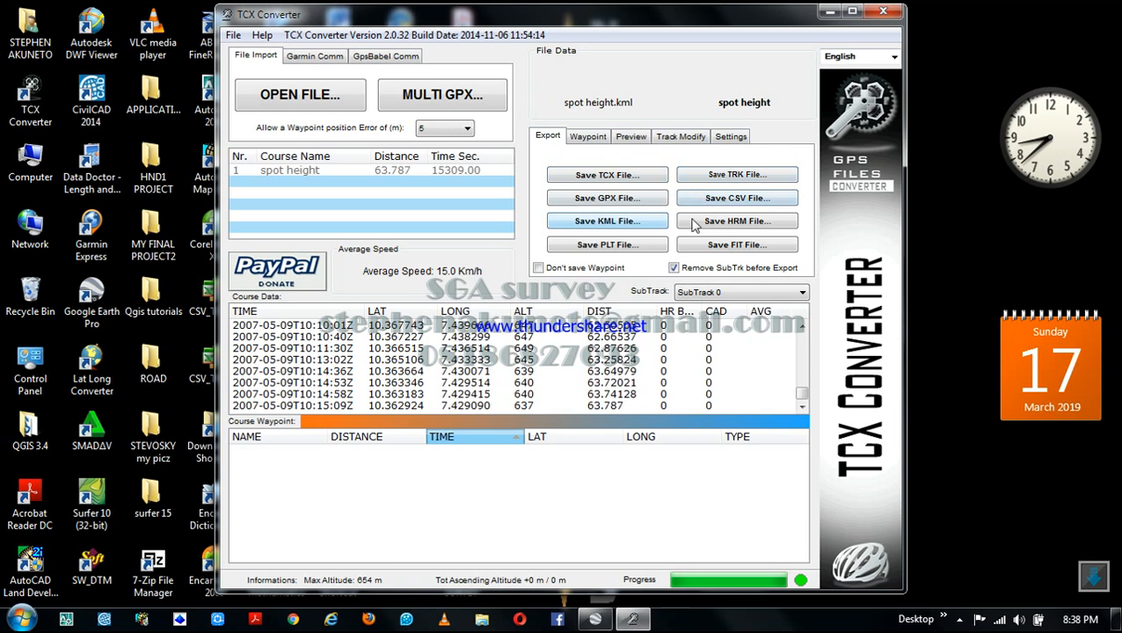
click(739, 200)
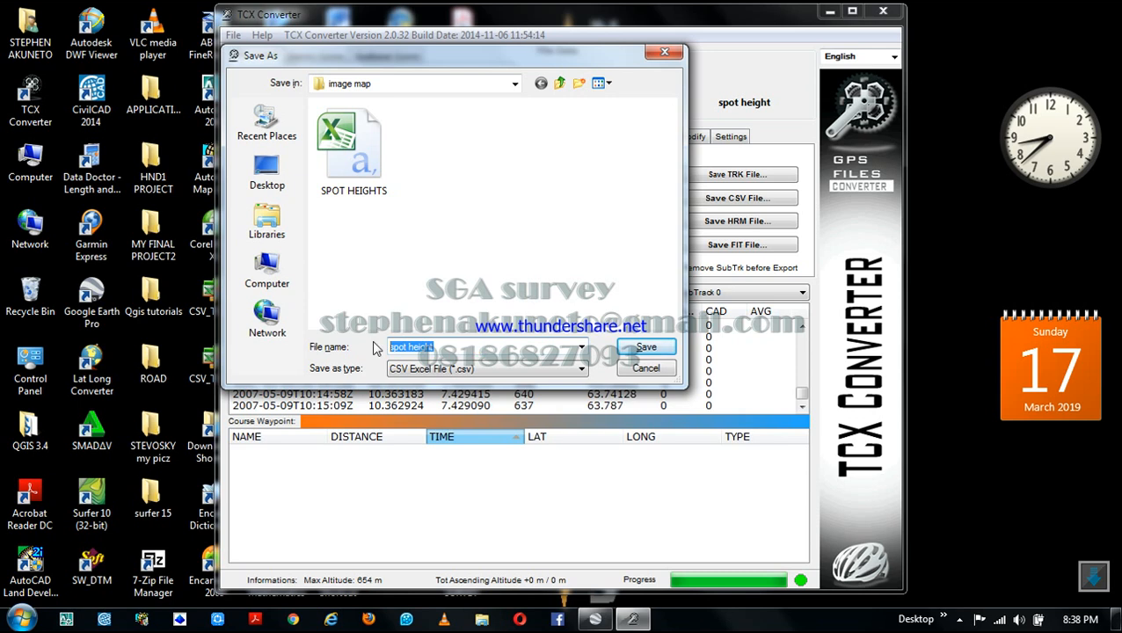
text(spot he)
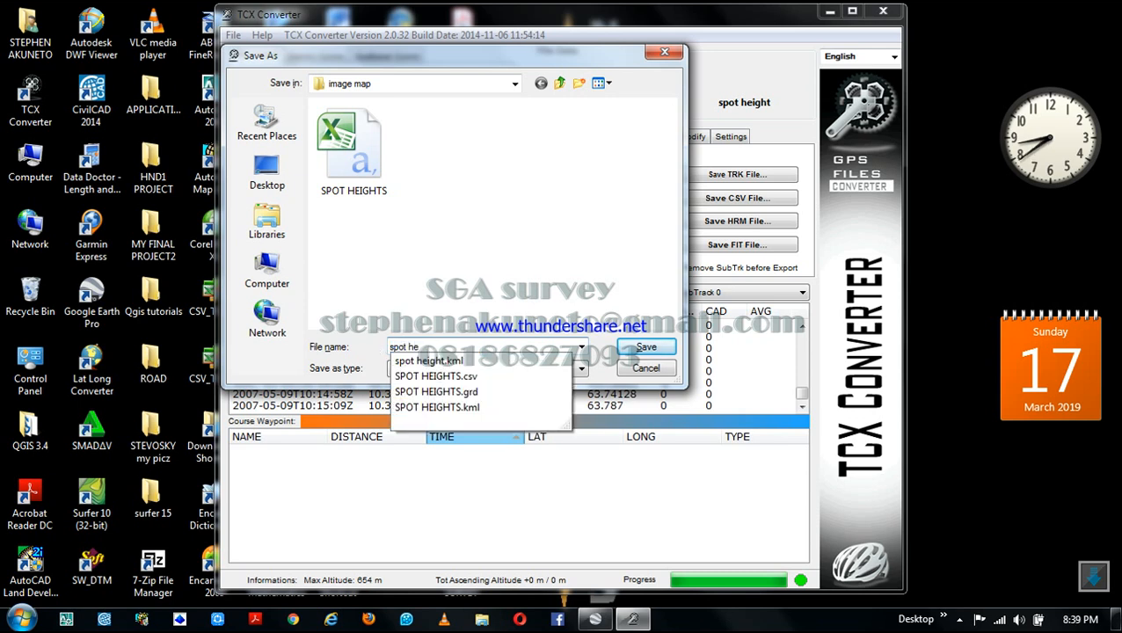
text(ight points)
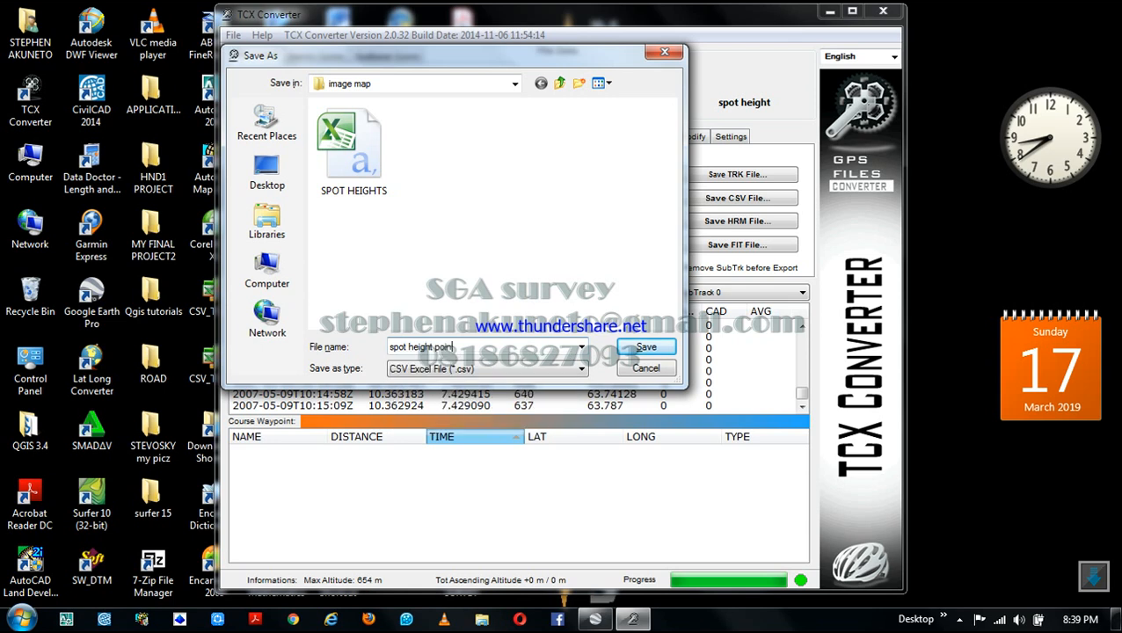
click(642, 348)
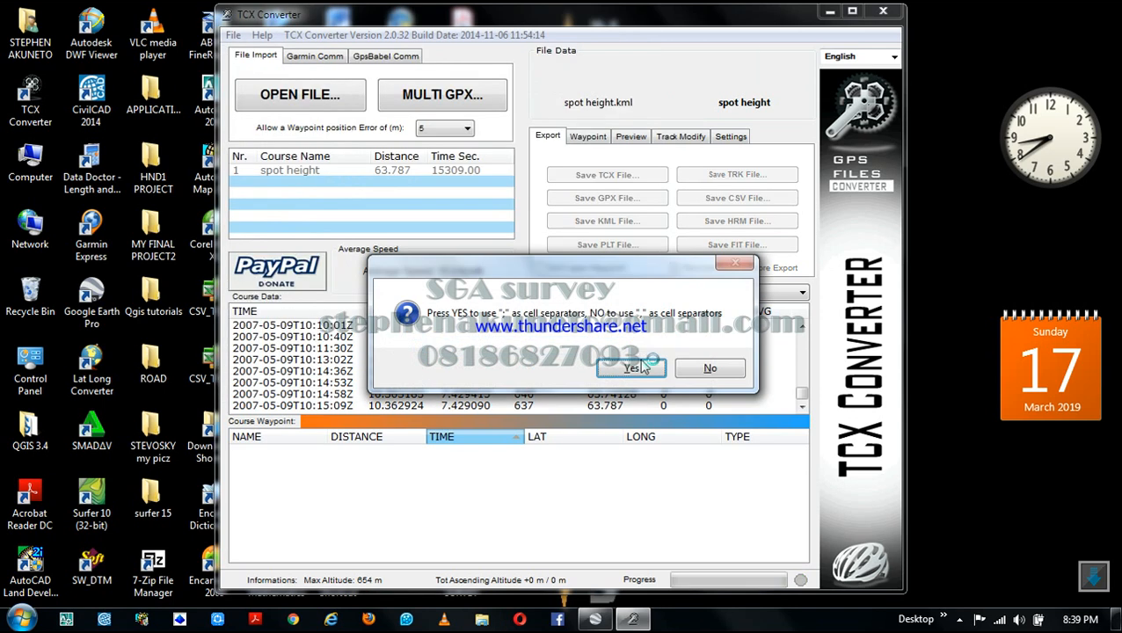
click(711, 369)
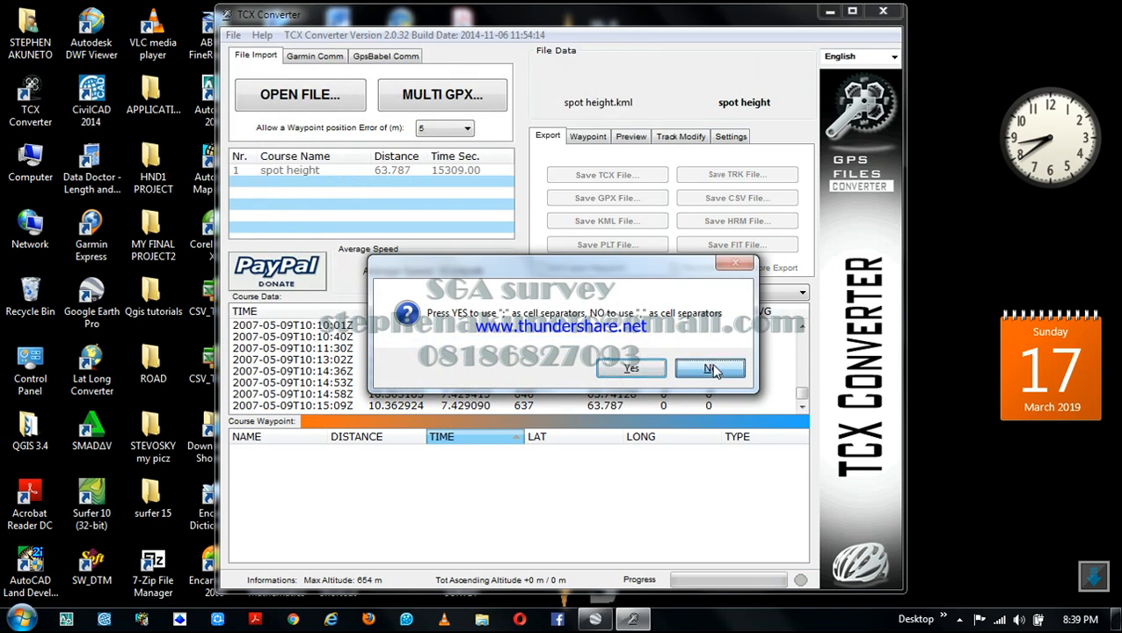
Step: Open the exported "spot height points" CSV file from the desktop's image map folder in Excel
click(830, 11)
click(457, 421)
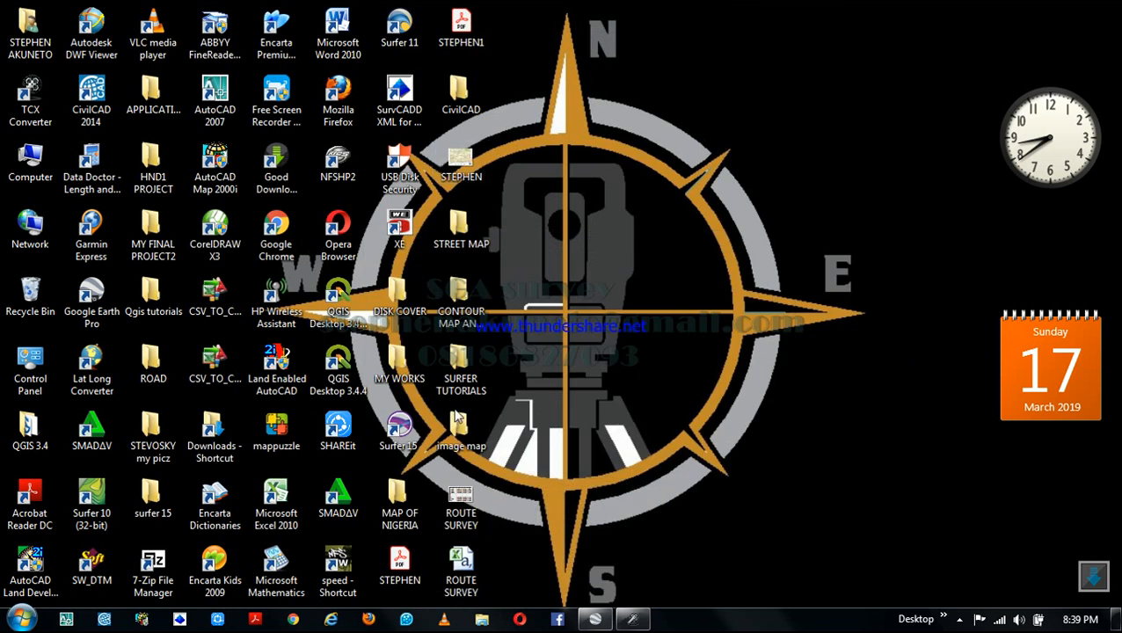
double_click(457, 421)
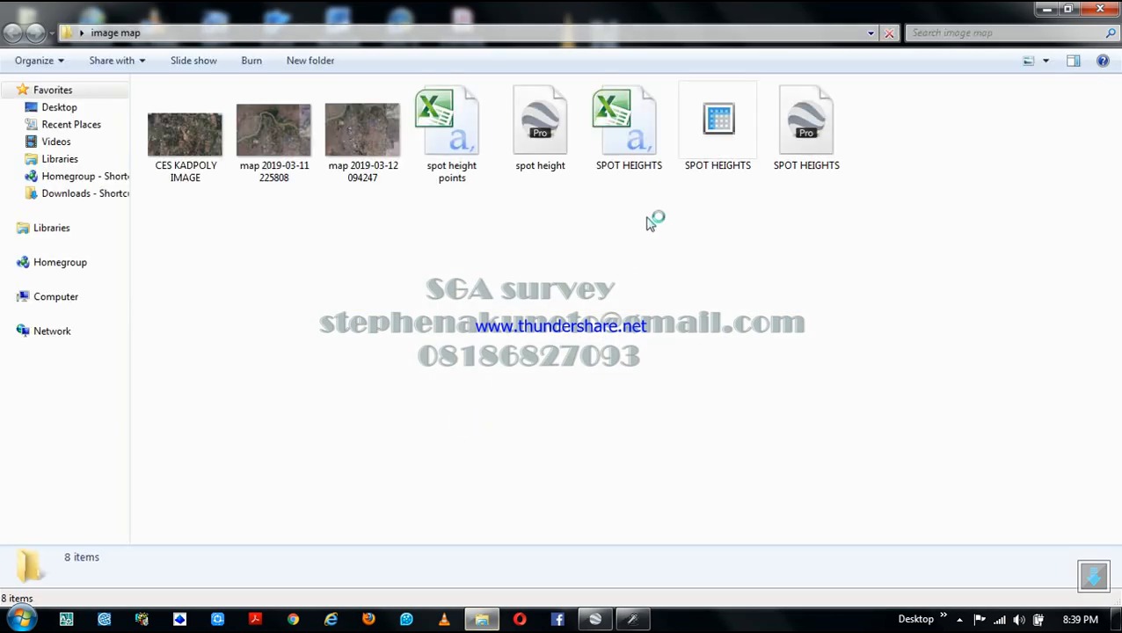
double_click(451, 127)
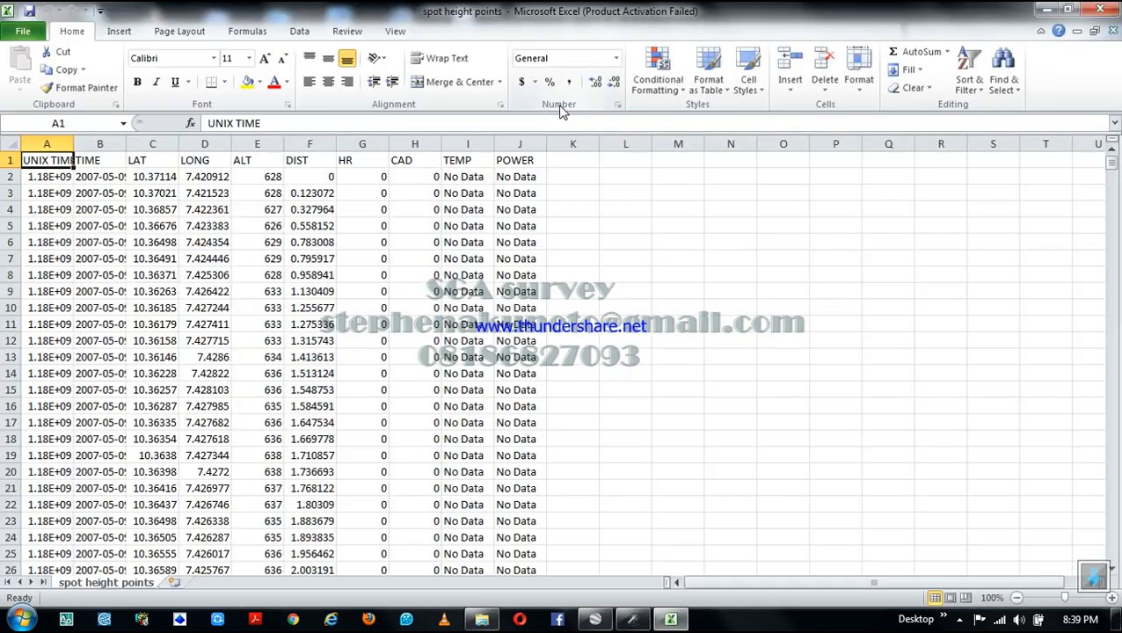
Step: Copy the LAT, LONG and ALT columns of the spot height points sheet
click(143, 158)
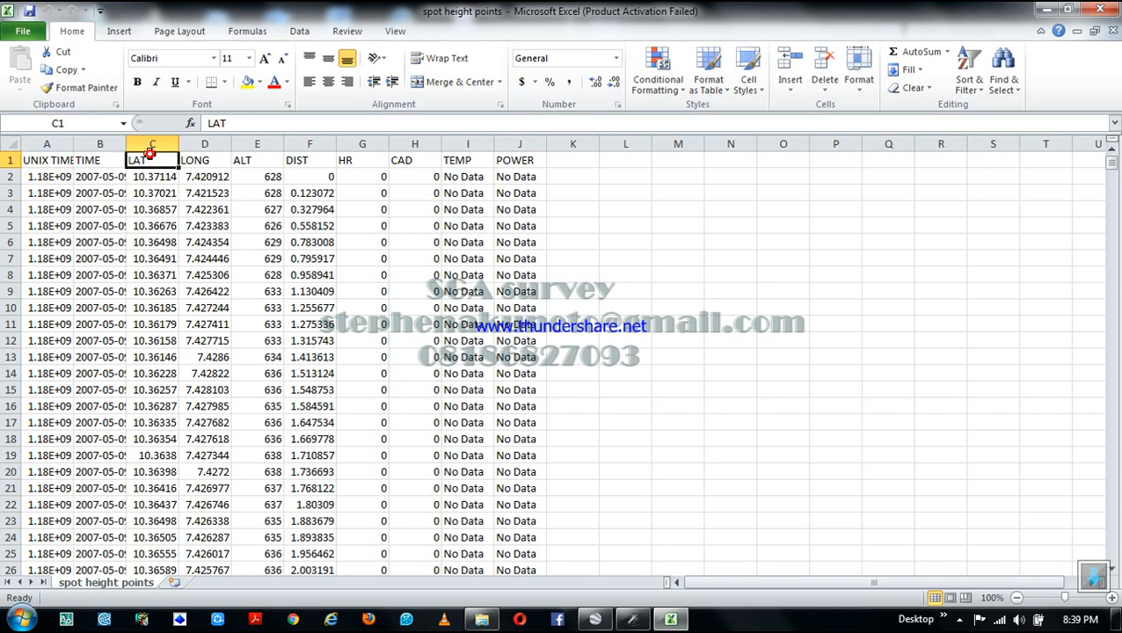
click(203, 144)
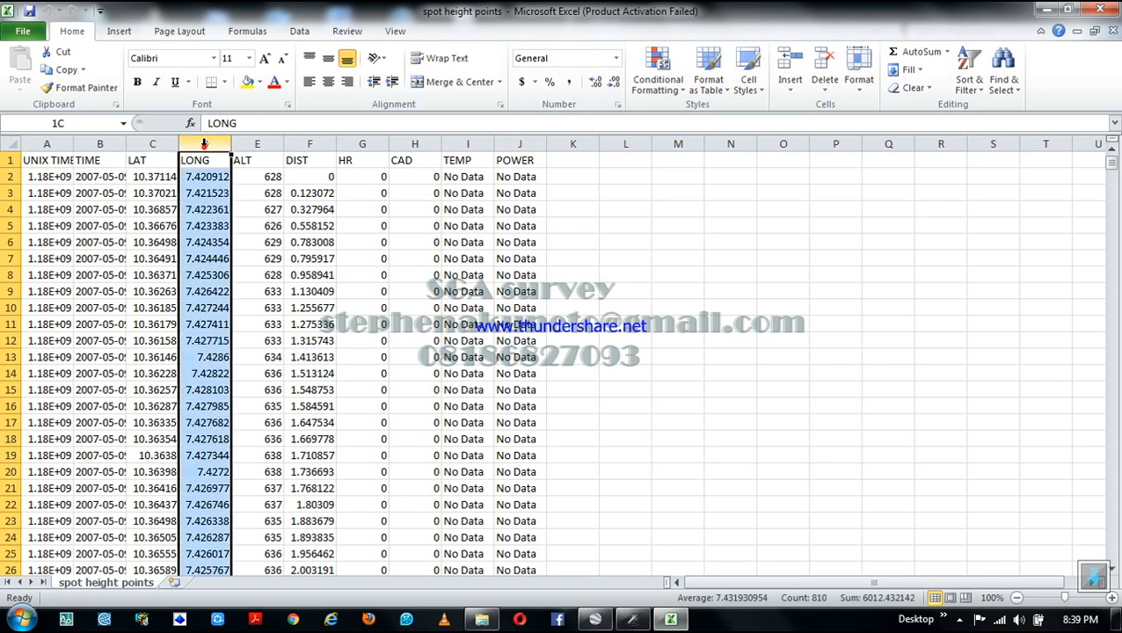
click(253, 155)
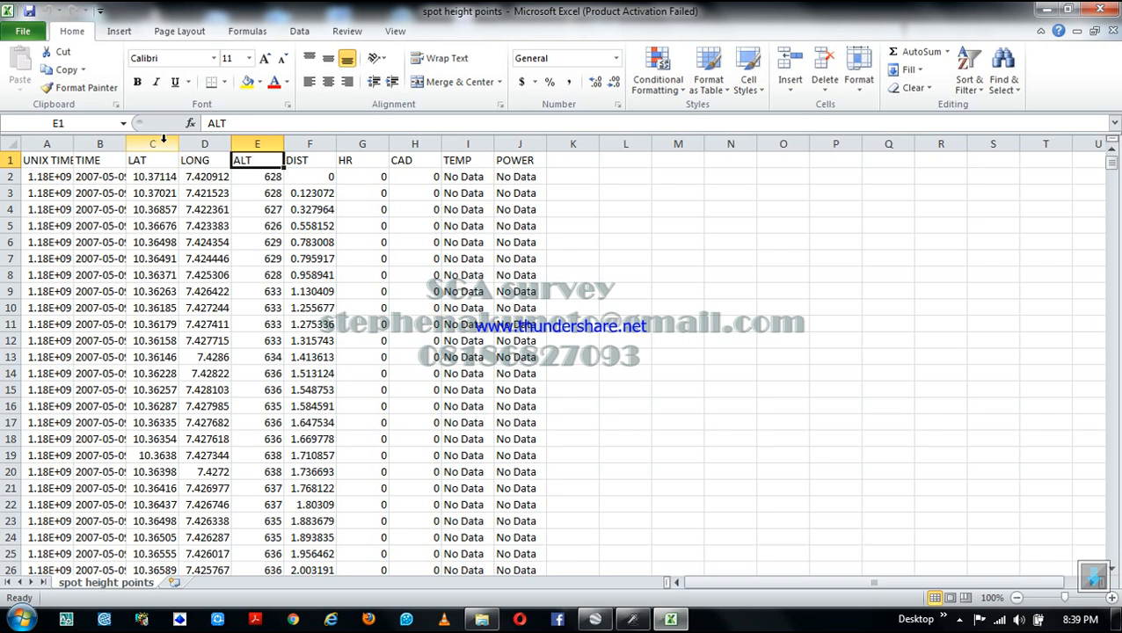
shift+click(162, 138)
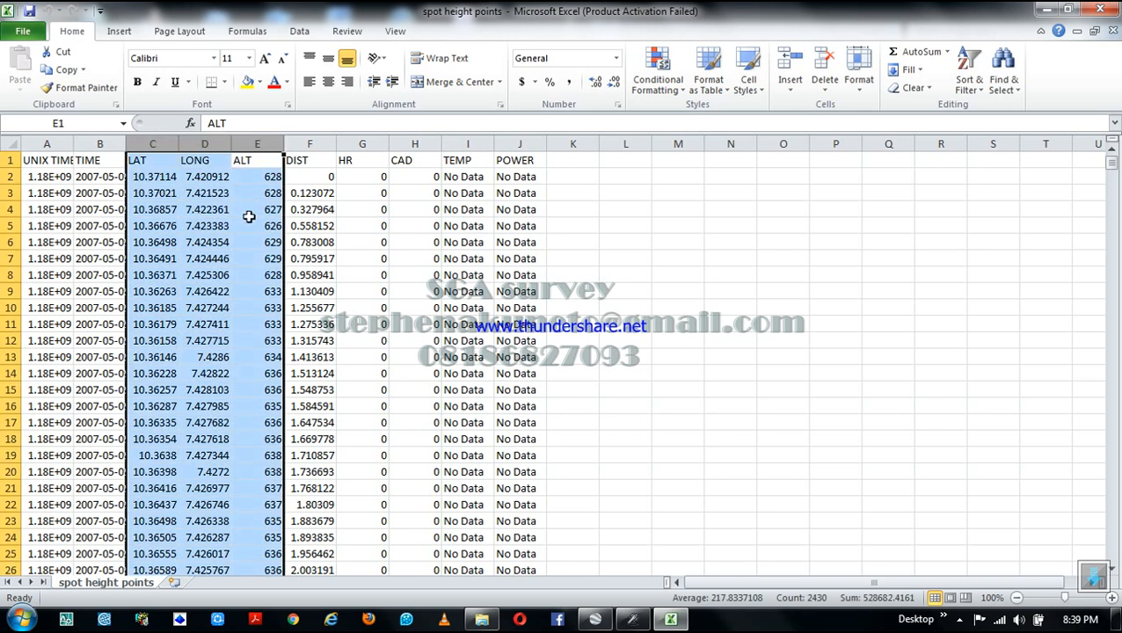
right_click(225, 186)
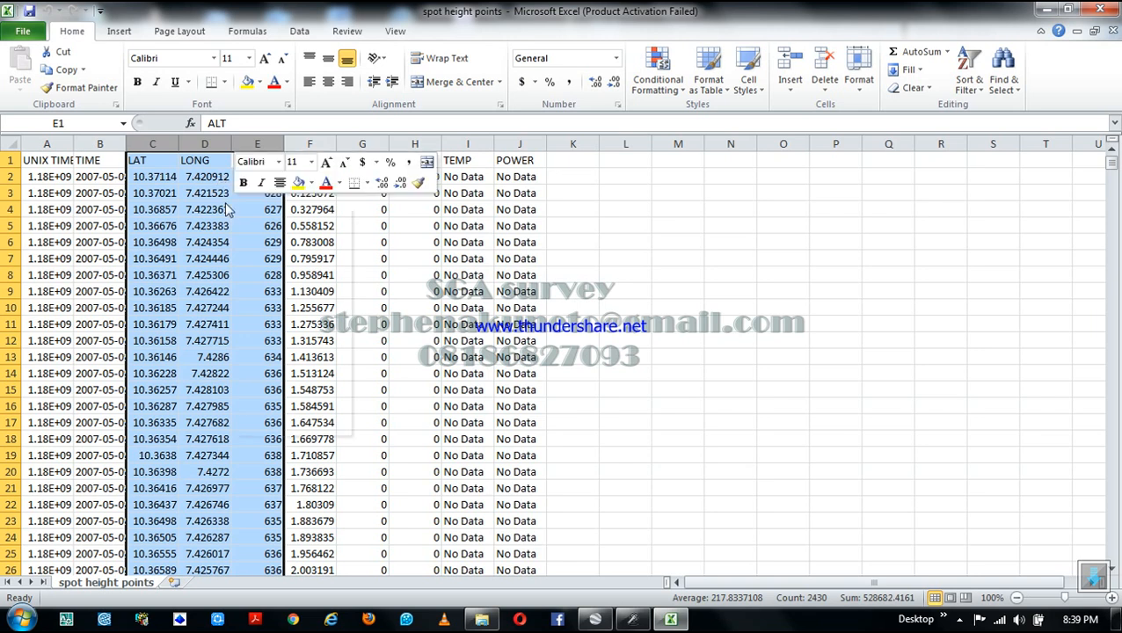
click(263, 211)
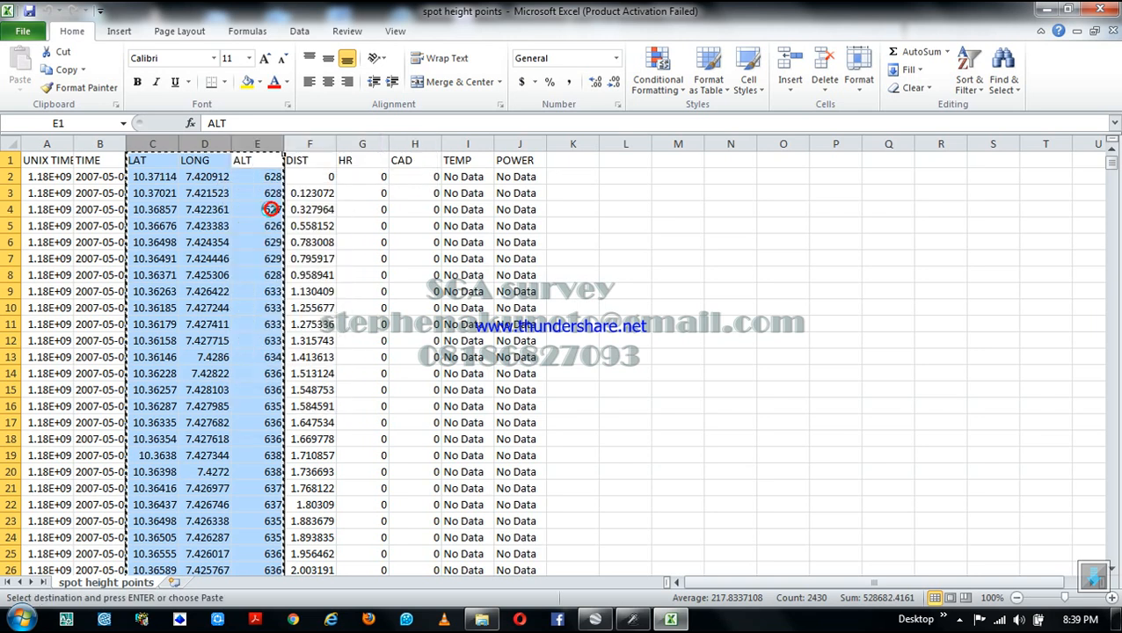
Step: Create a new blank workbook and paste the copied LAT, LONG and ALT columns starting at cell A1
click(23, 33)
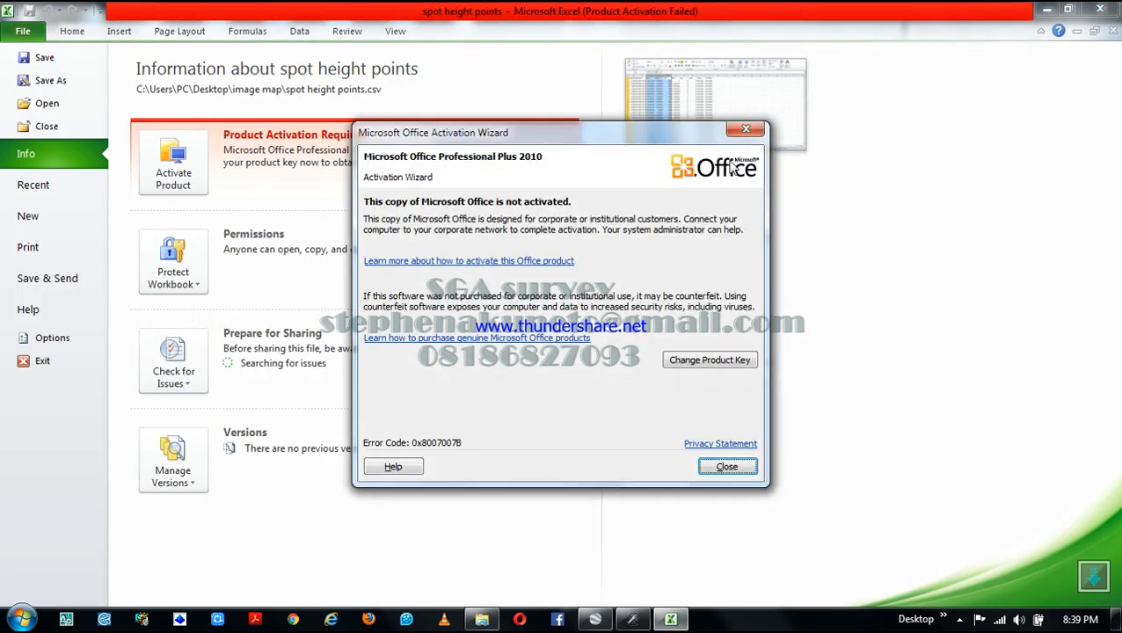
click(743, 130)
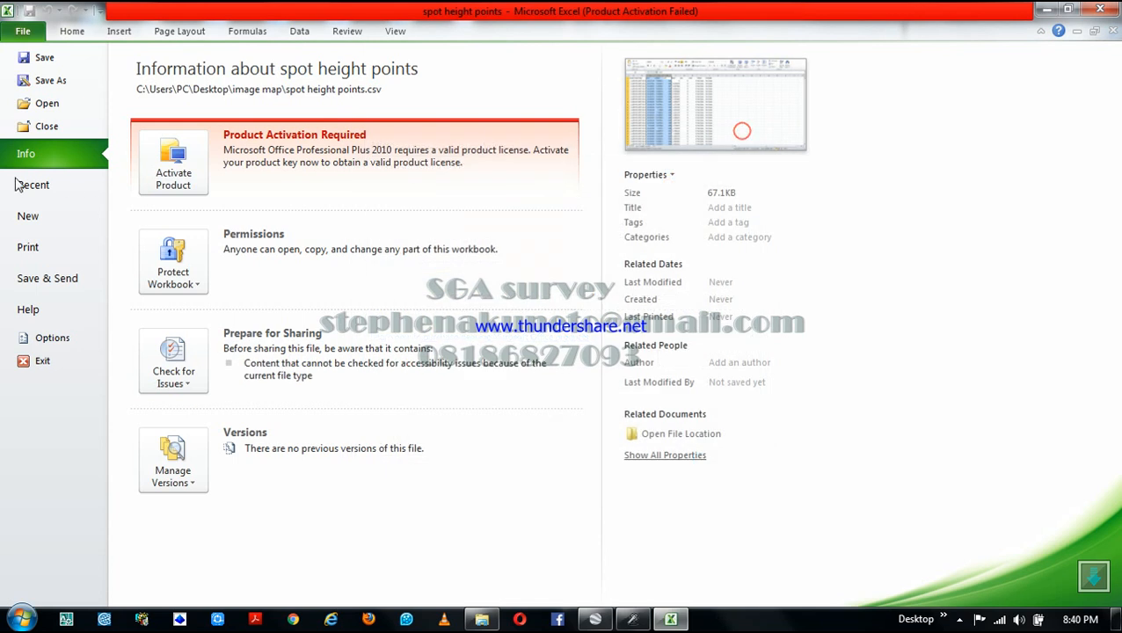
click(27, 218)
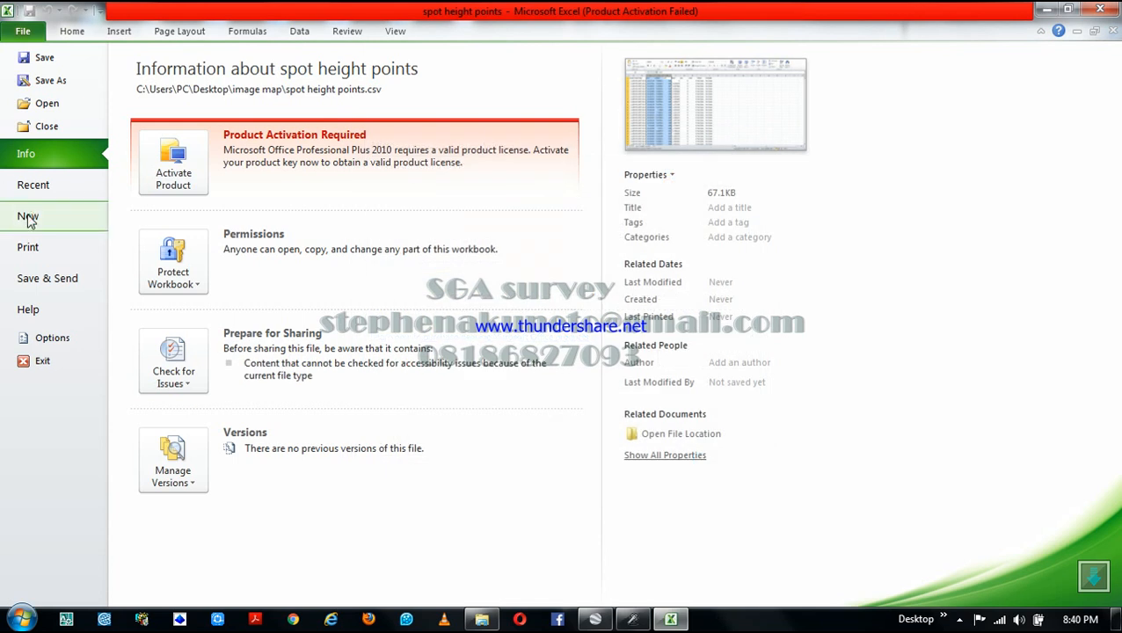
click(175, 159)
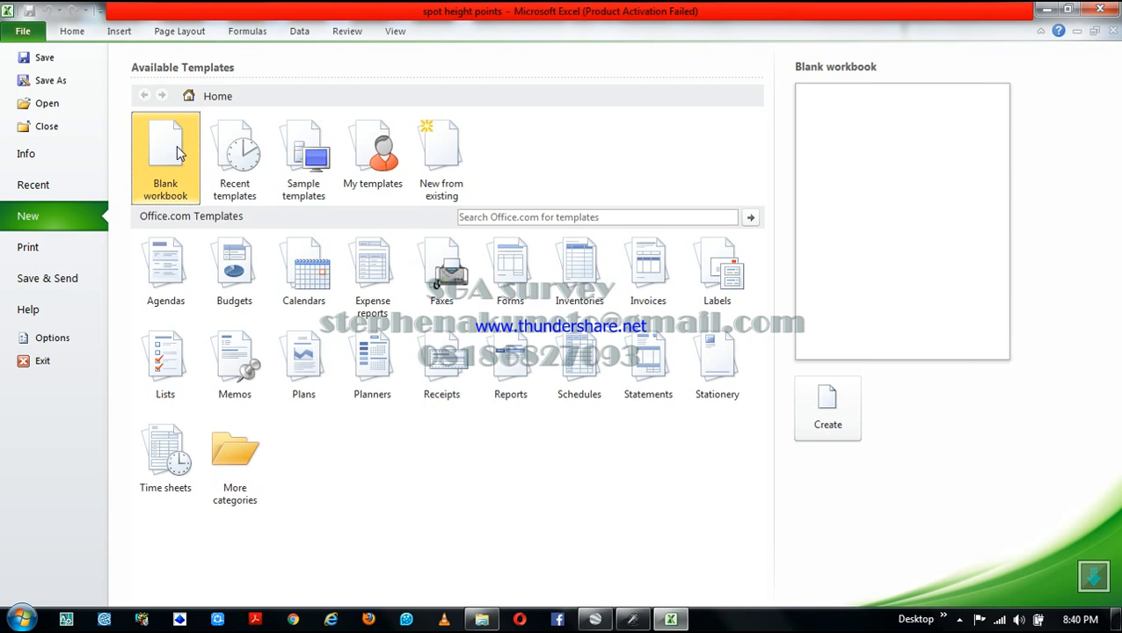
double_click(173, 148)
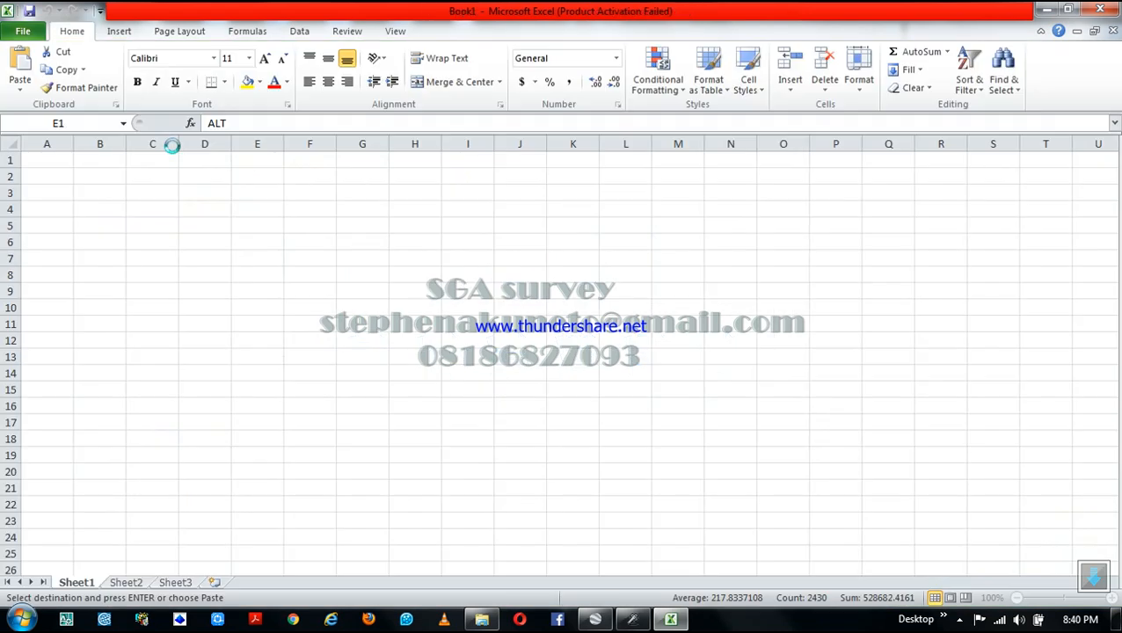
right_click(44, 161)
click(82, 226)
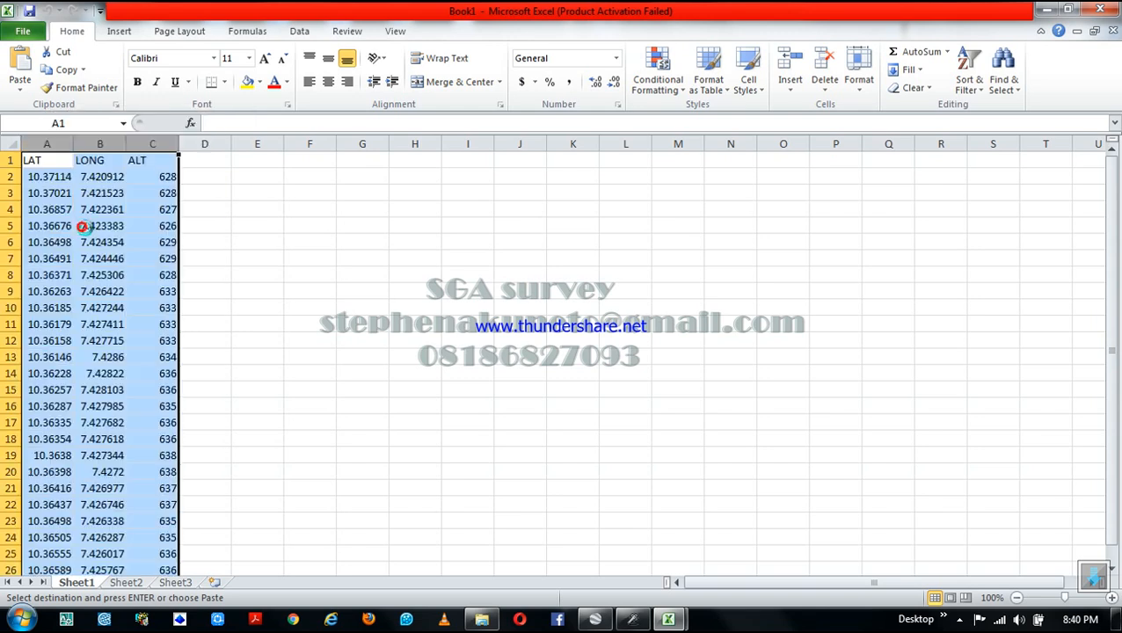
click(392, 246)
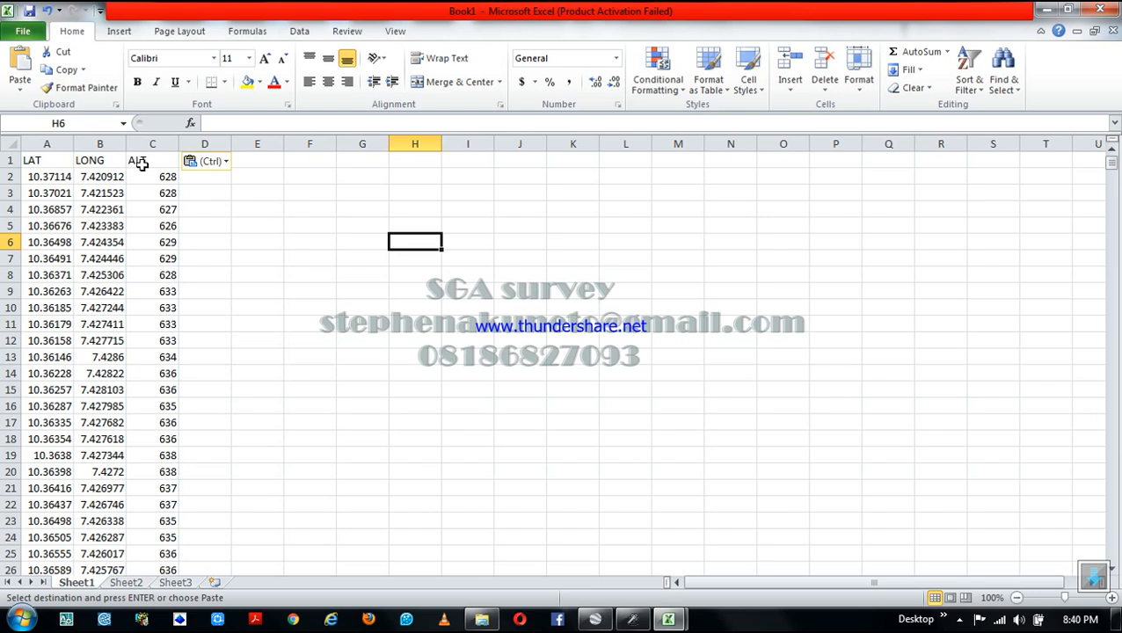
Step: Start saving the new workbook with the pasted coordinates and altitudes as a separate file
click(7, 33)
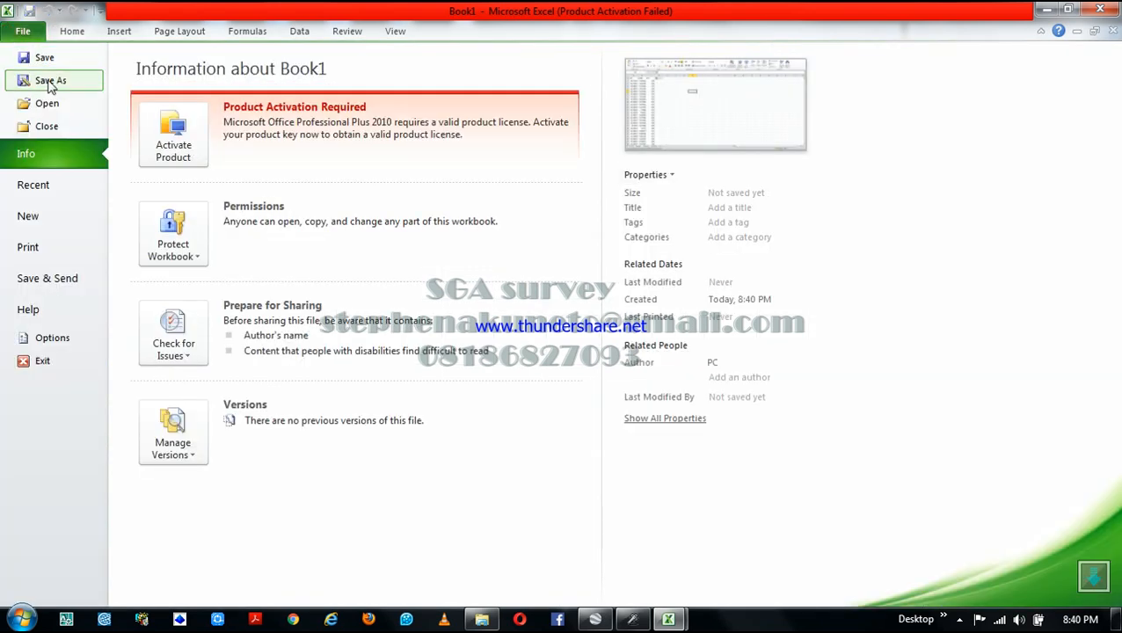
key(Escape)
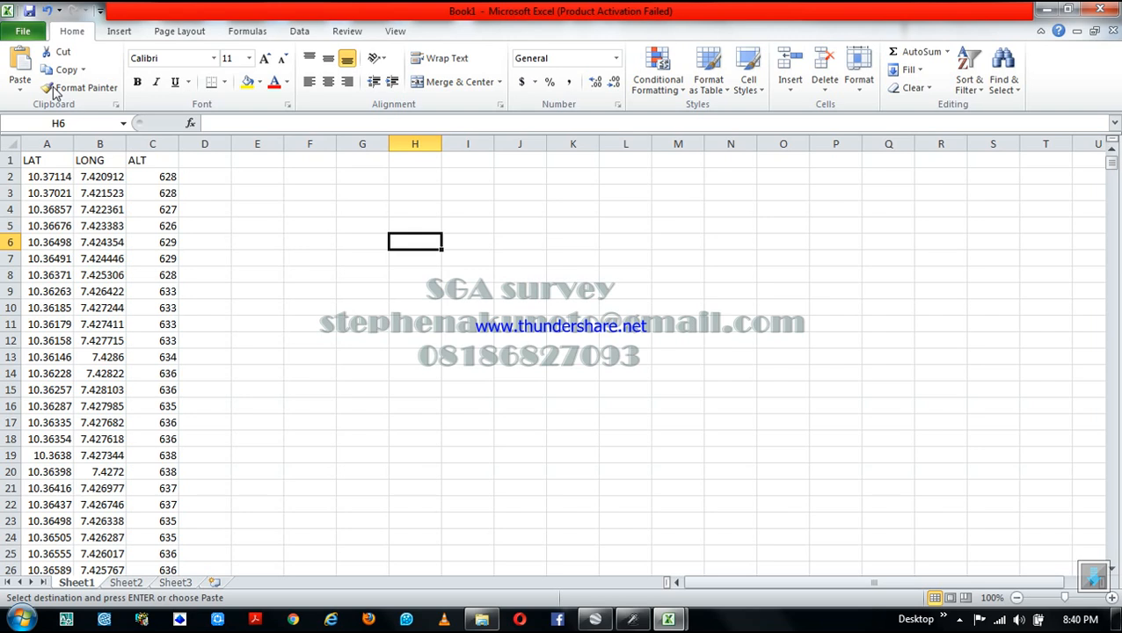